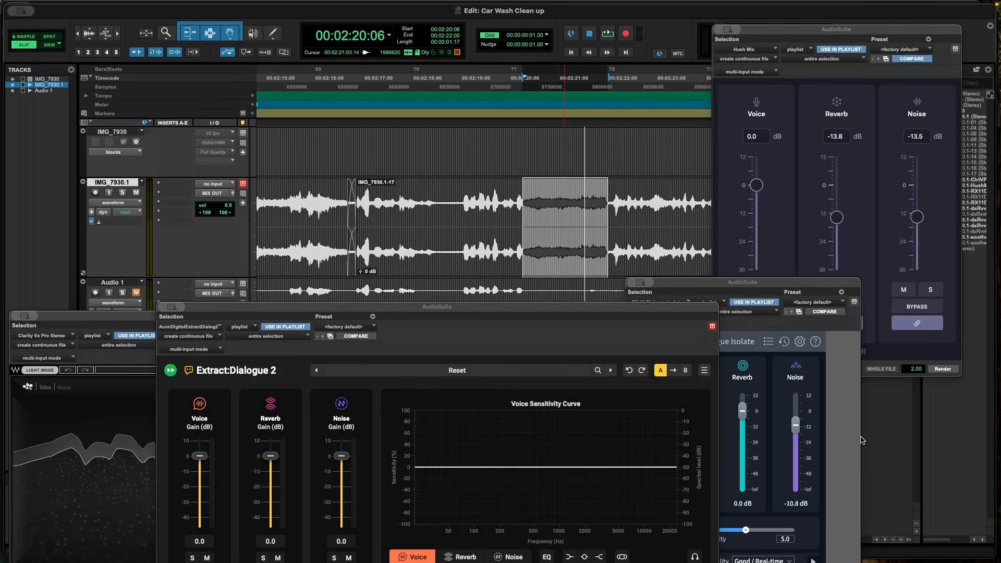
Step: Bring the Extract:Dialogue 2 window forward and reposition it so the IMG_7930.1 waveforms are uncovered
key("super+Tab")
key("super+Tab")
left_click_drag(460, 313, 505, 103)
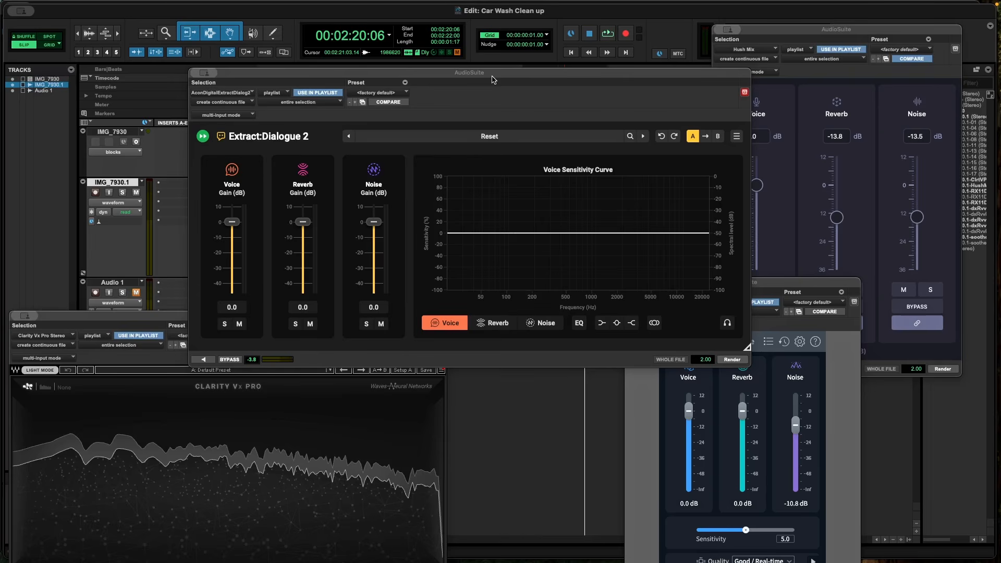
left_click_drag(494, 79, 504, 90)
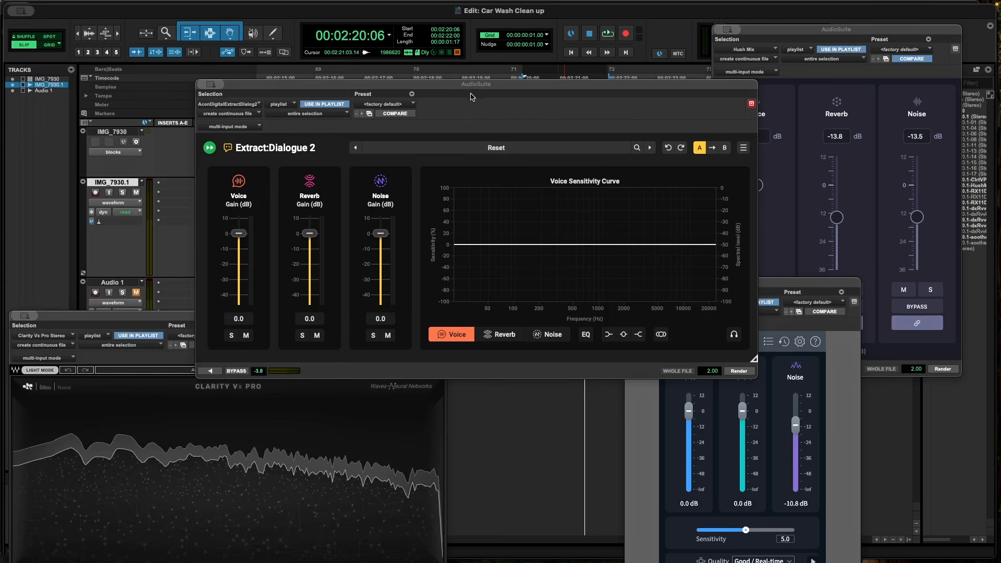
left_click_drag(472, 88, 473, 78)
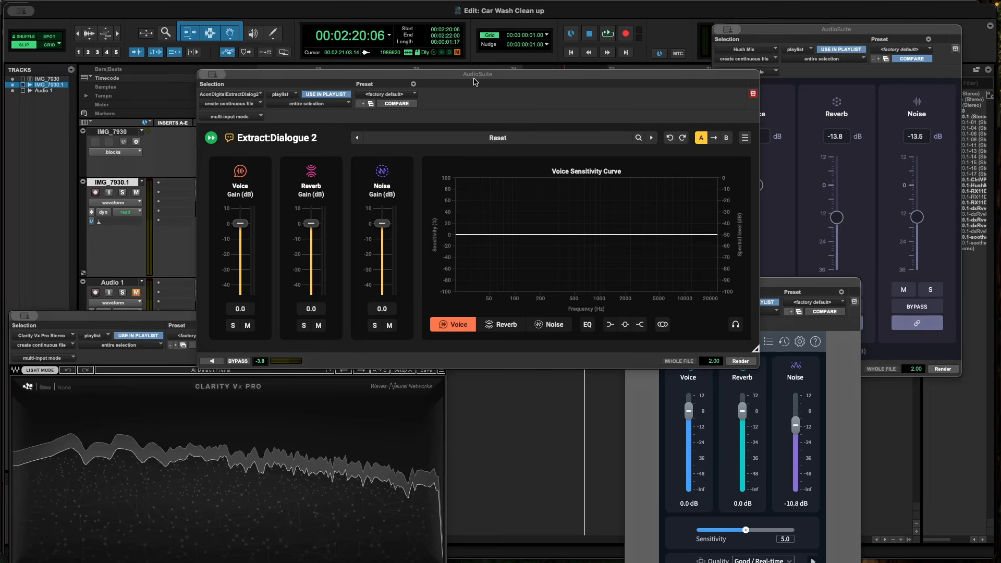
left_click_drag(474, 80, 514, 327)
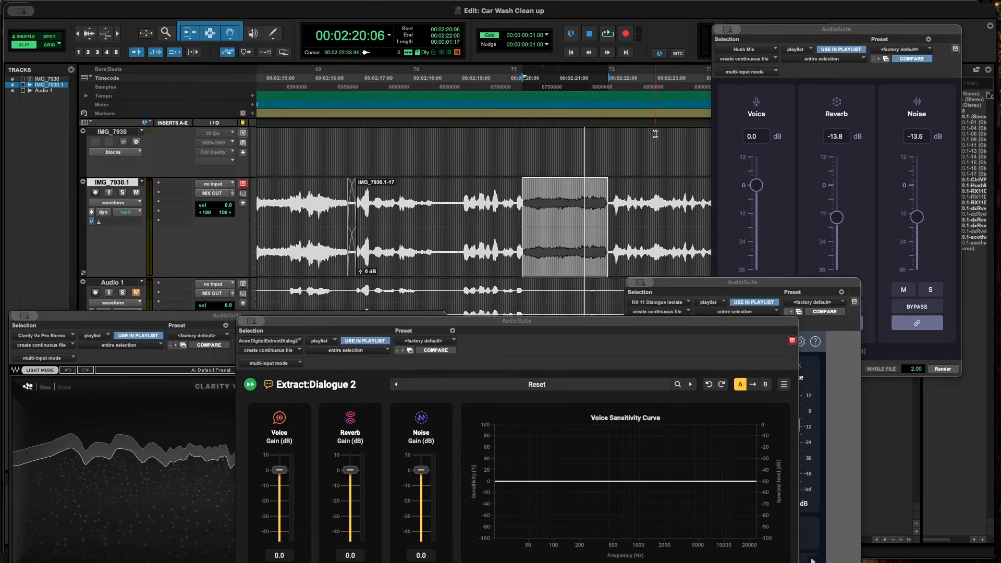
Step: Select the adjoining IMG_7930.1-16 and IMG_7930.1-17 clips and play them back without processing
left_click(462, 256)
key("r")
key("r")
left_click(495, 257)
left_click(601, 249, "shift")
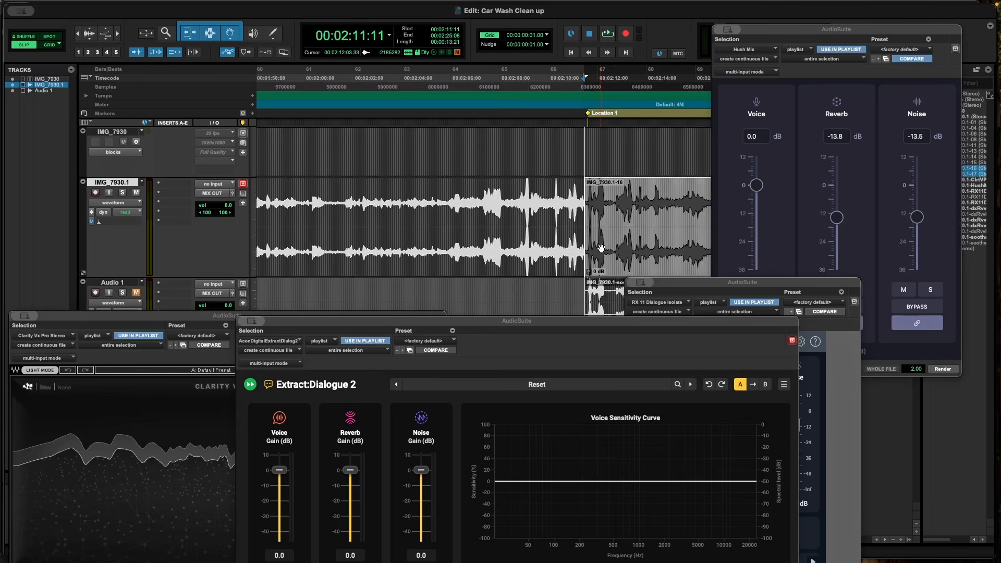
key("space")
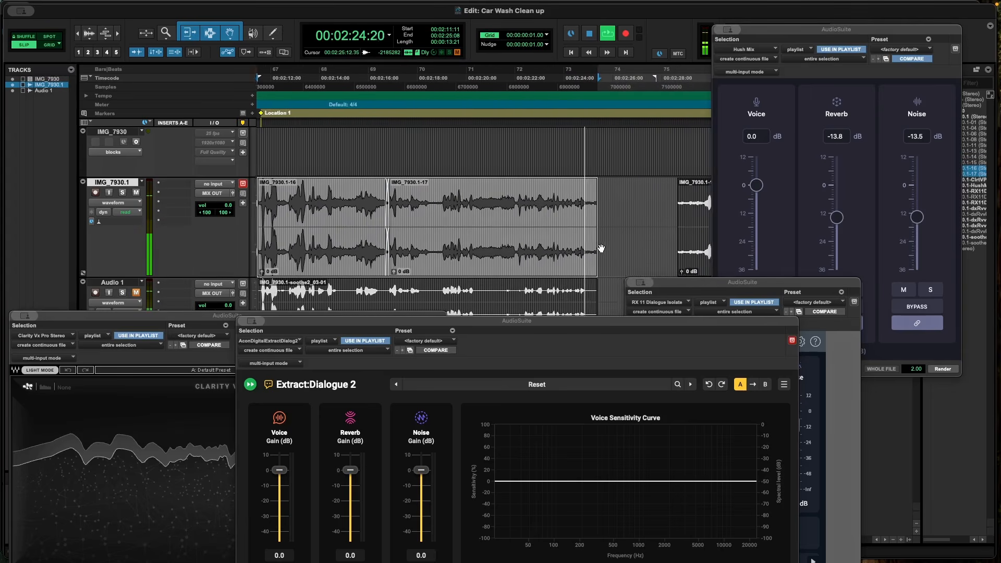
key("space")
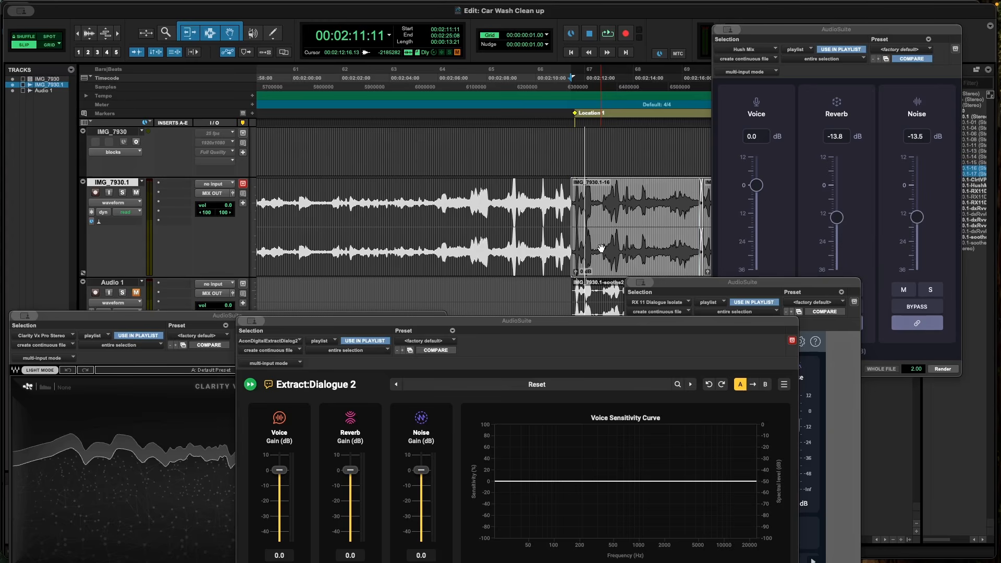
left_click_drag(545, 328, 581, 141)
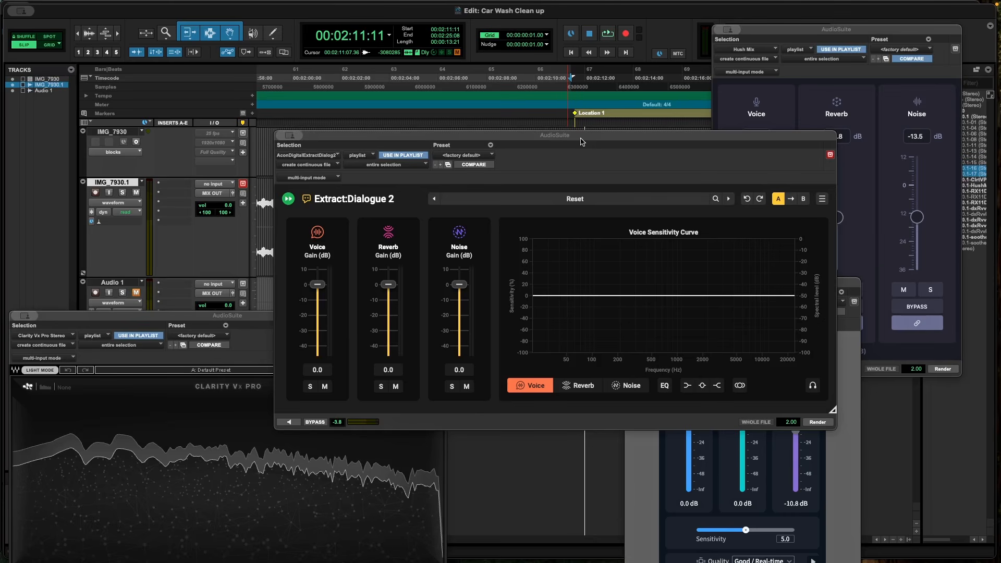
left_click_drag(581, 142, 559, 198)
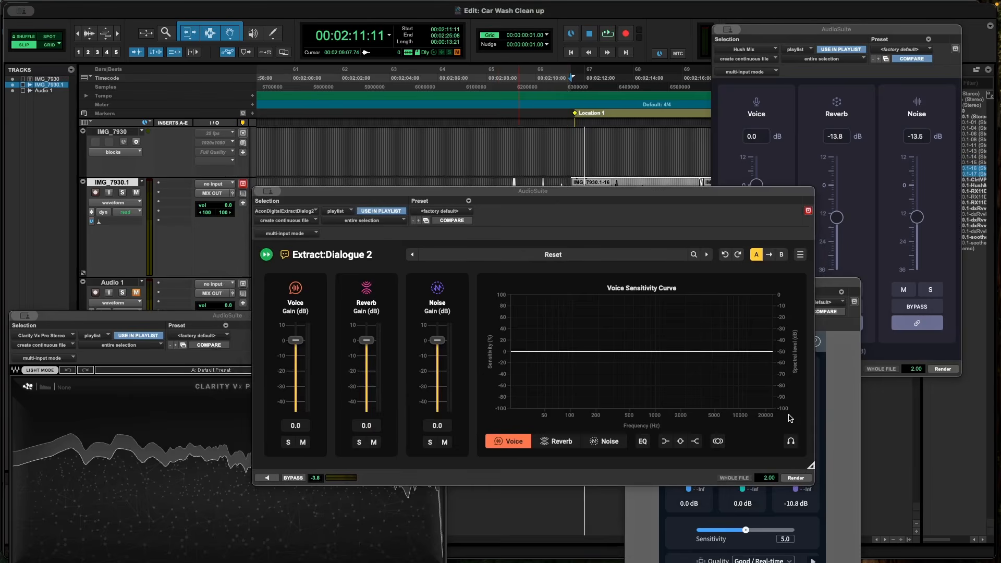
left_click_drag(544, 195, 469, 163)
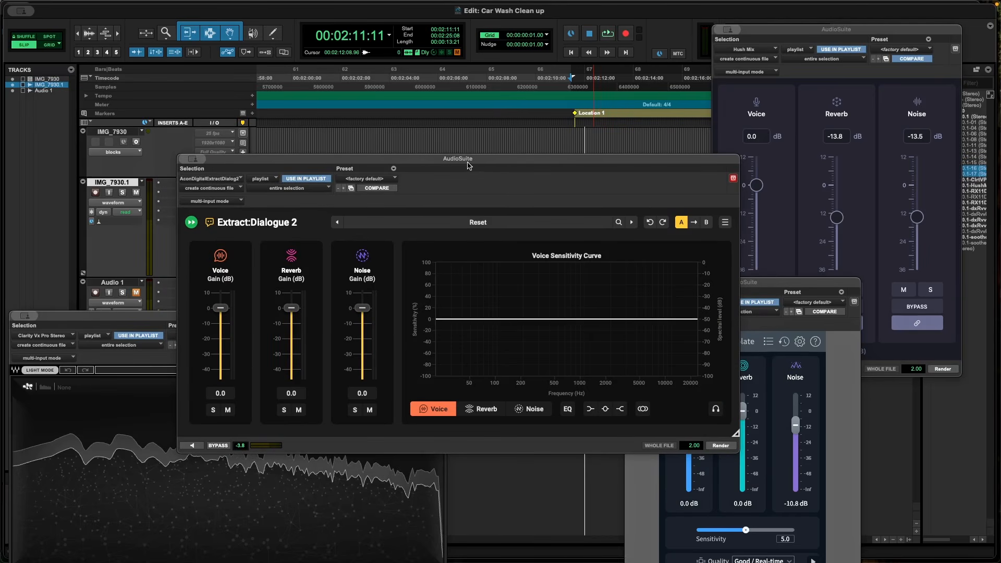
left_click_drag(469, 162, 559, 306)
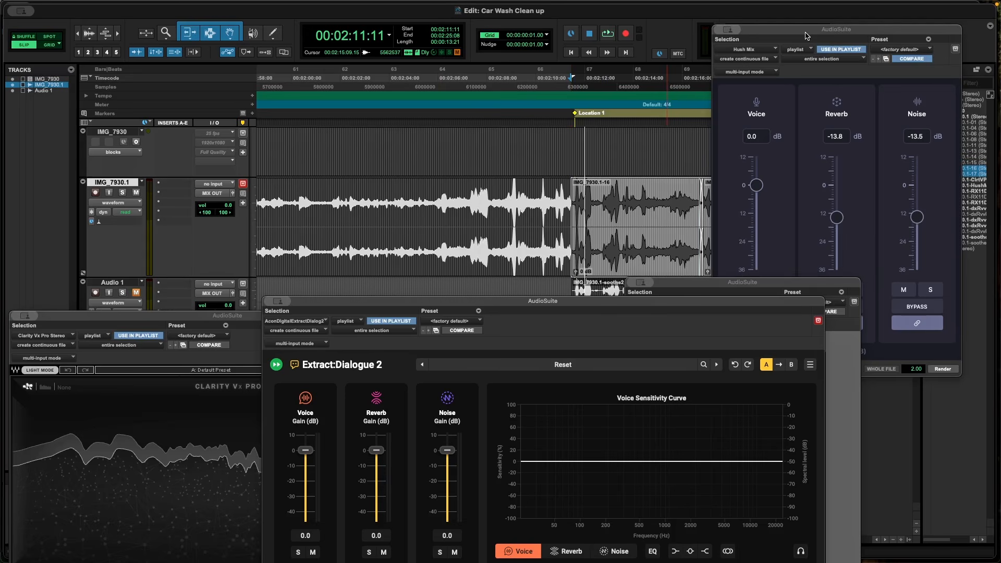
Step: Move the Extract:Dialogue 2 window off the waveforms and reselect both the IMG_7930.1-16 and IMG_7930.1-17 clips
left_click(606, 194)
left_click_drag(671, 305, 705, 356)
key("r")
key("r")
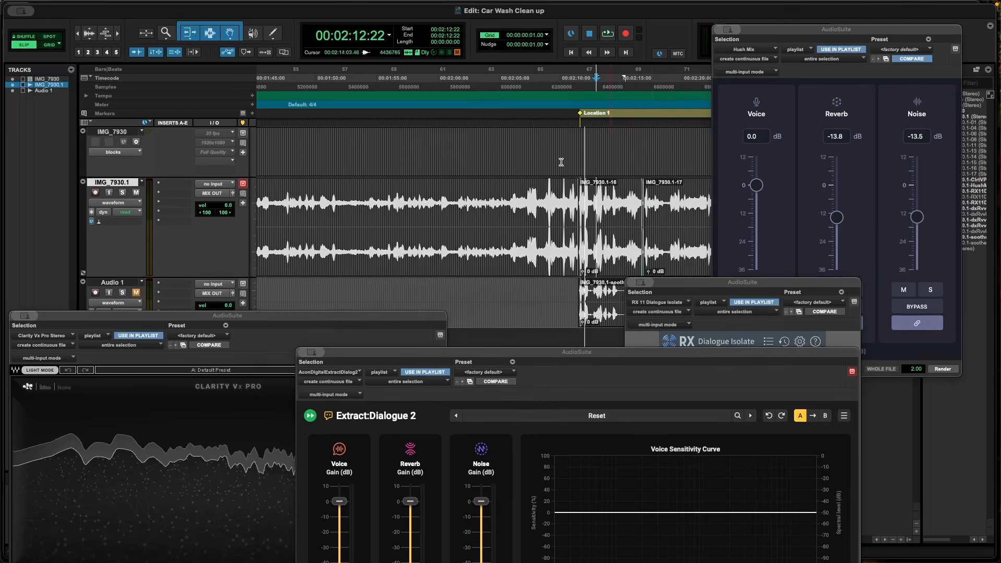
left_click(593, 151)
key("t")
key("t")
key("t")
left_click(595, 263)
key("r")
key("r")
key("r")
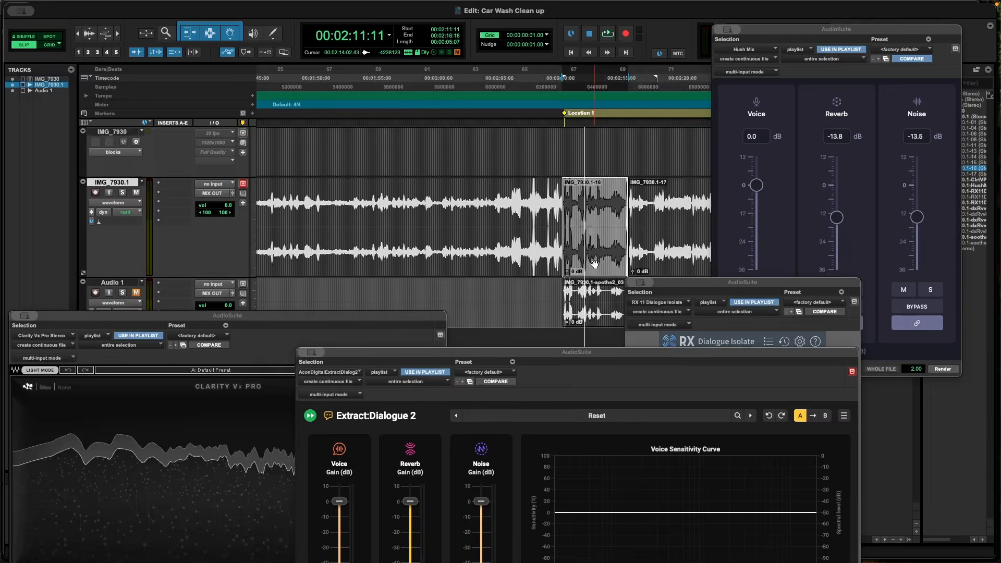
left_click(641, 249, "shift")
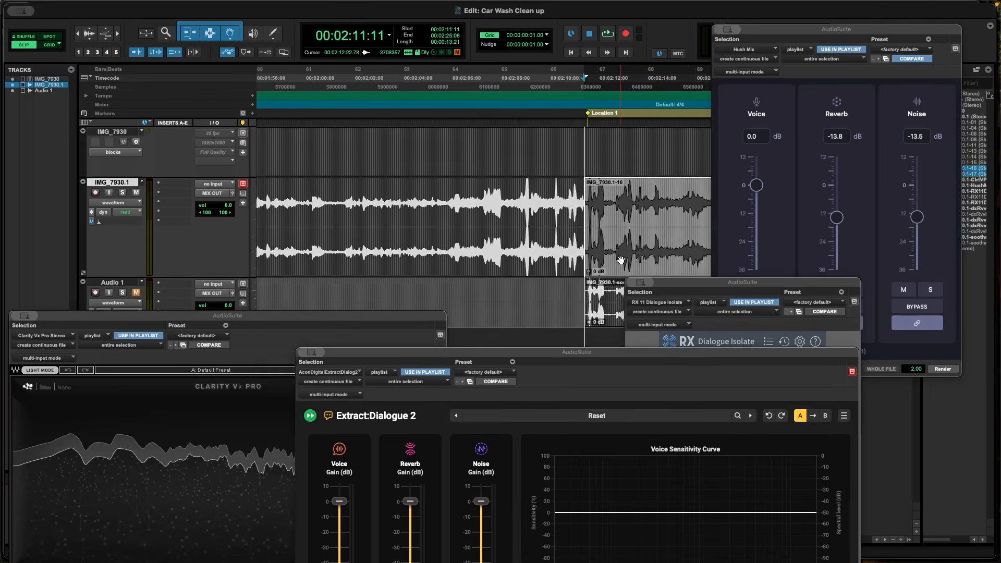
Step: Clear the peak level in Extract:Dialogue 2 and preview the selected clips with all gains at their defaults
left_click_drag(554, 348, 359, 72)
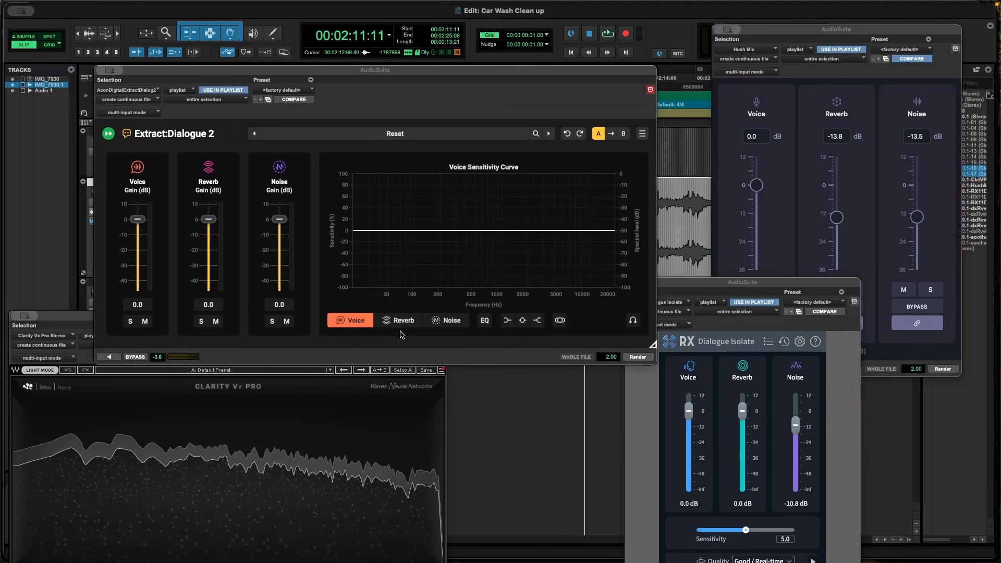
left_click(155, 359)
left_click_drag(155, 359, 154, 361)
left_click_drag(341, 72, 567, 248)
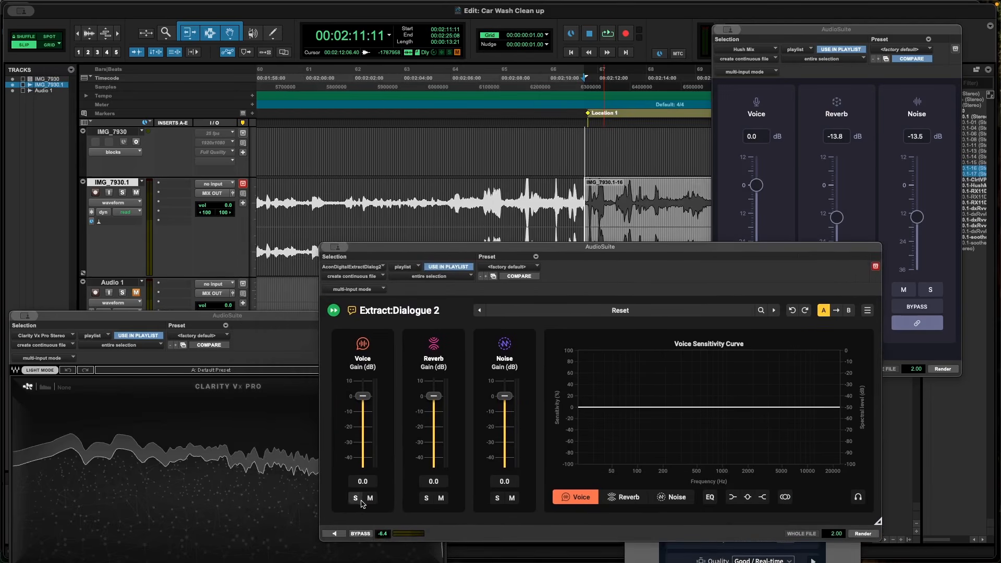
left_click(336, 534)
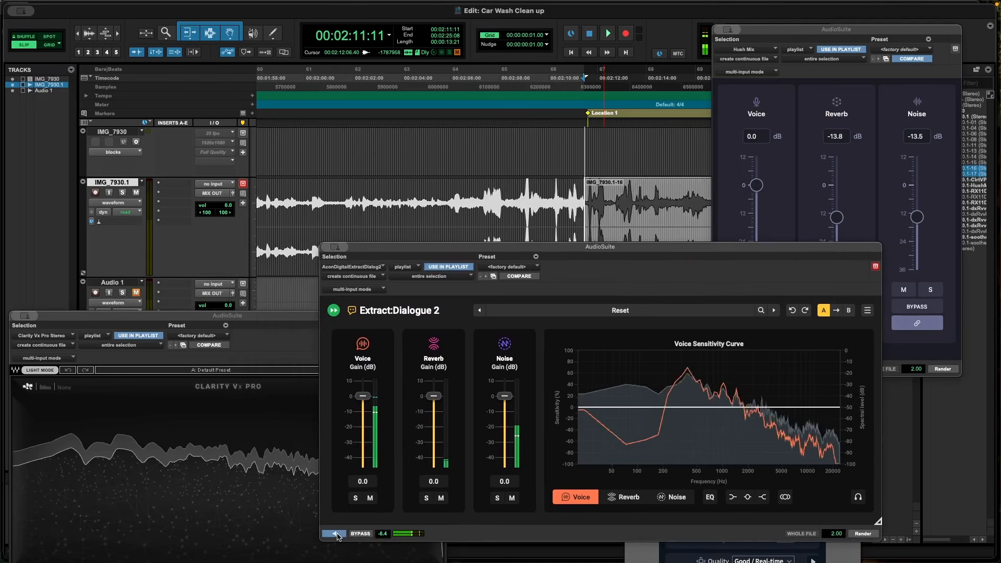
left_click_drag(557, 248, 372, 71)
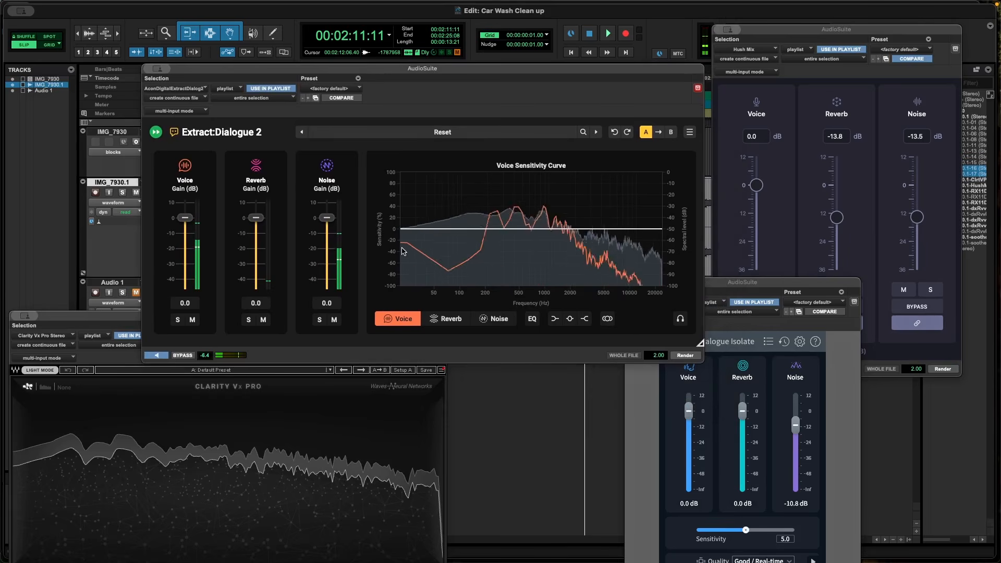
left_click(158, 356)
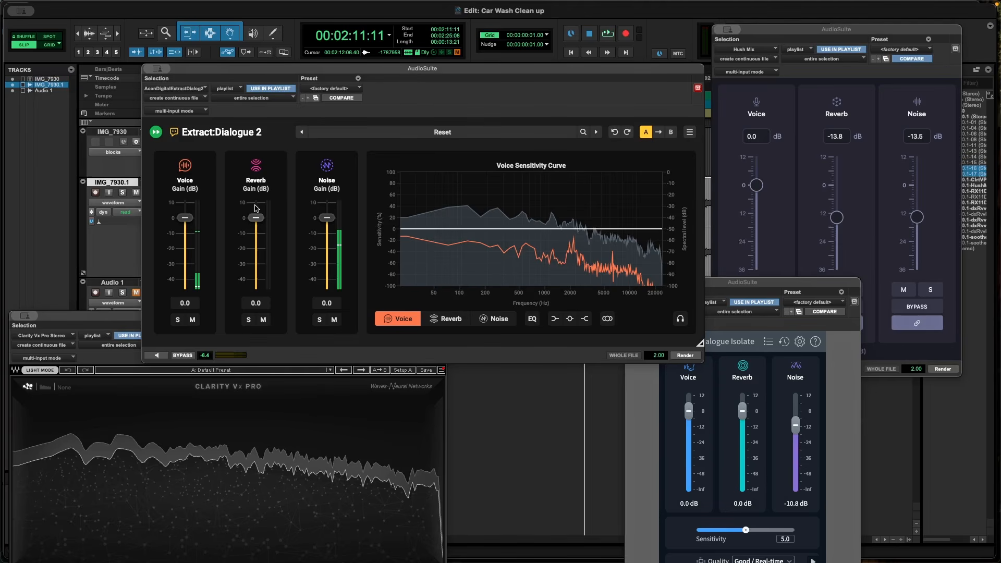
Step: Preview the selection in Extract:Dialogue 2 while lowering the Noise gain to -22.4 dB, clearing the peak level during playback
left_click_drag(317, 74, 452, 129)
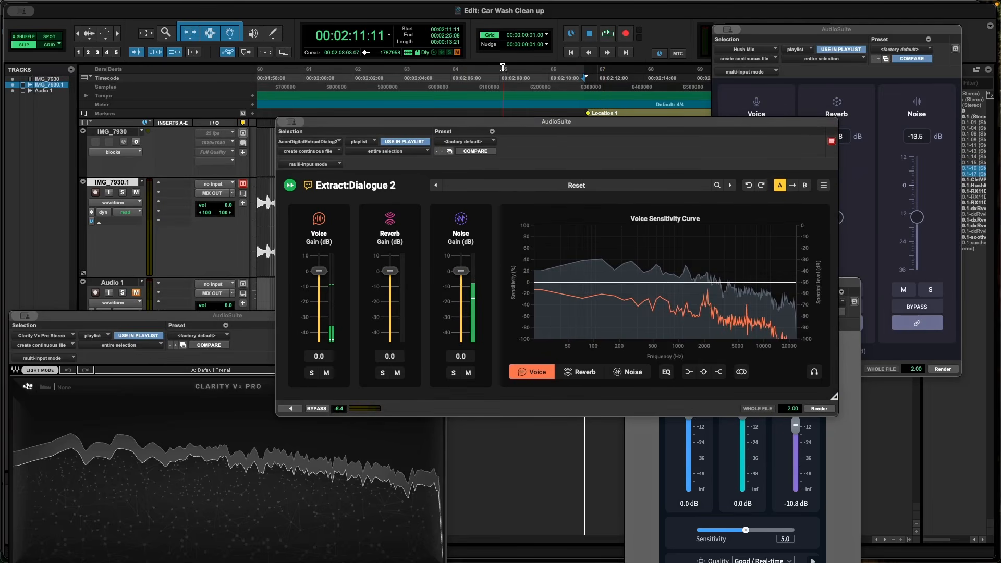
left_click_drag(481, 123, 452, 93)
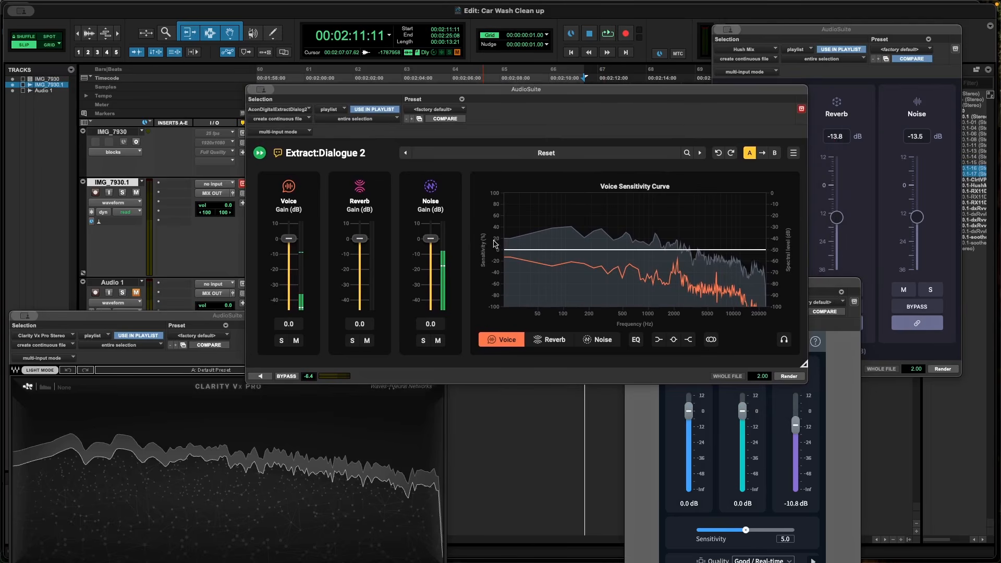
left_click(260, 376)
left_click_drag(430, 248, 431, 260)
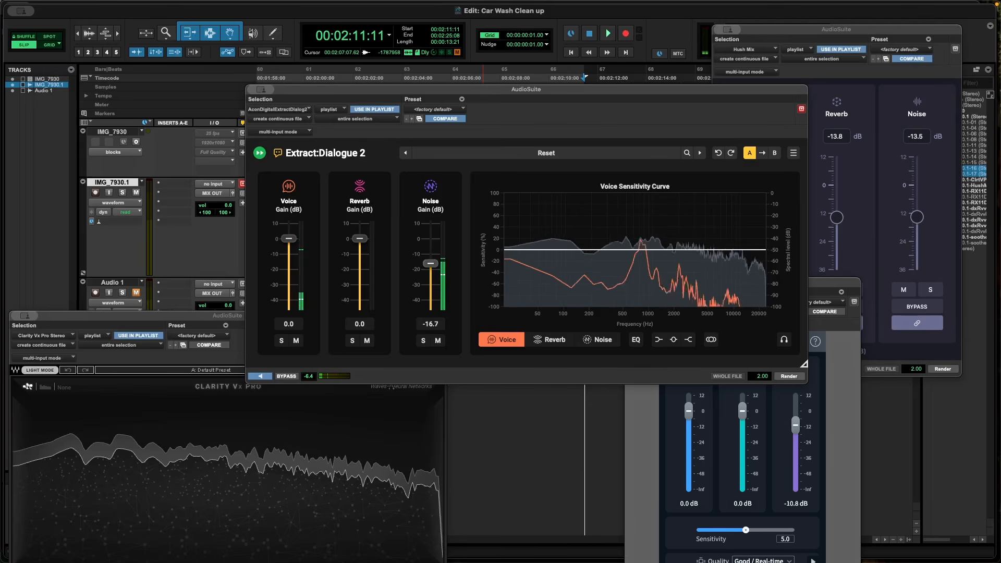
left_click_drag(430, 264, 428, 273)
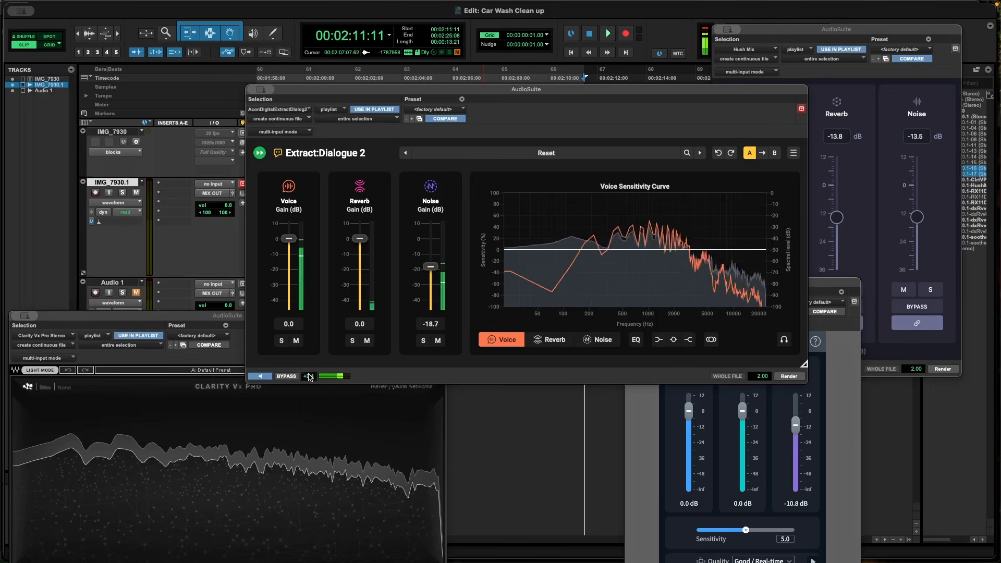
left_click(308, 378)
left_click_drag(431, 267, 430, 273)
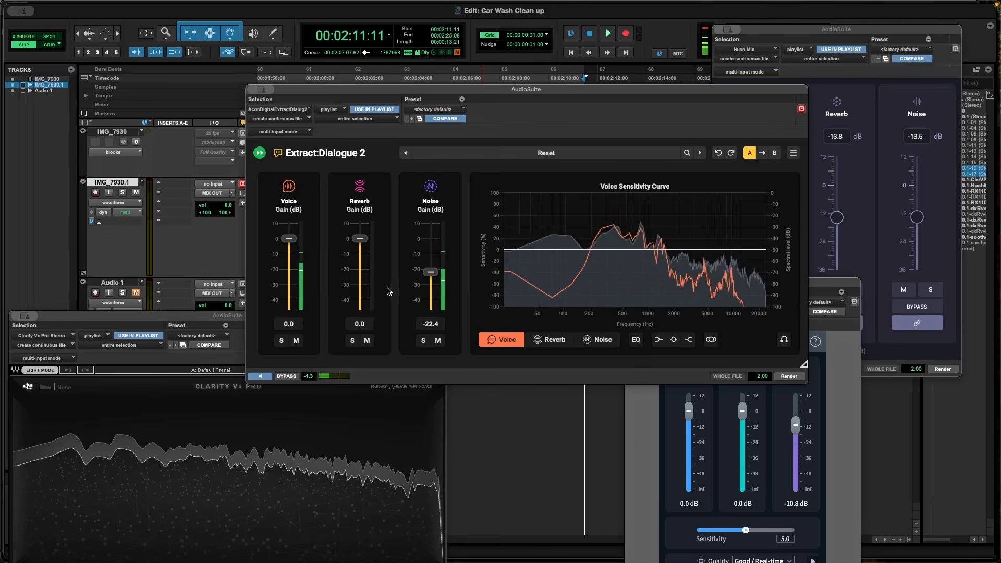
left_click(261, 376)
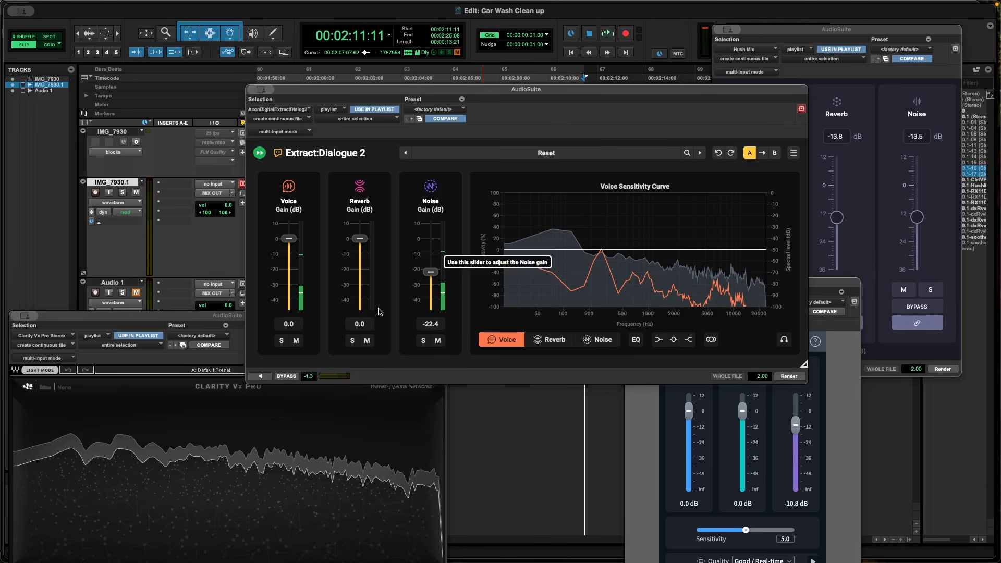
Step: Preview the processed clips, soloing the Noise component and the Reverb component in turn to hear each alone
left_click(260, 376)
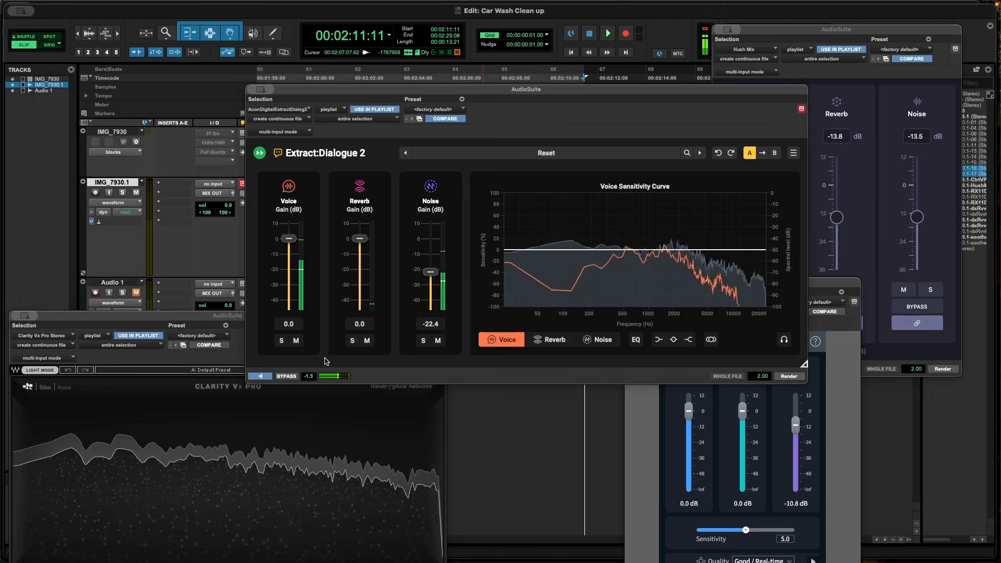
left_click(424, 341)
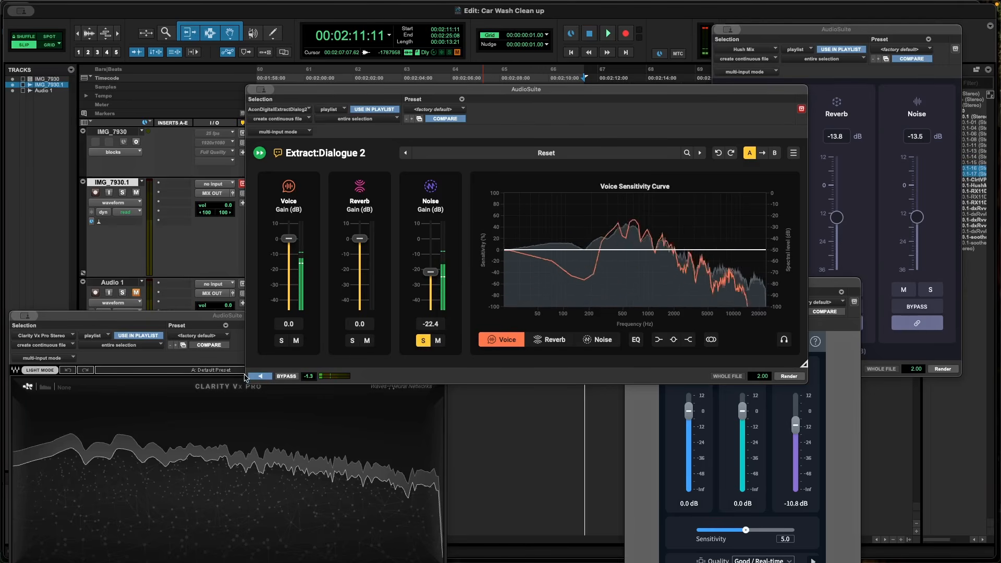
left_click(353, 342)
left_click(423, 341)
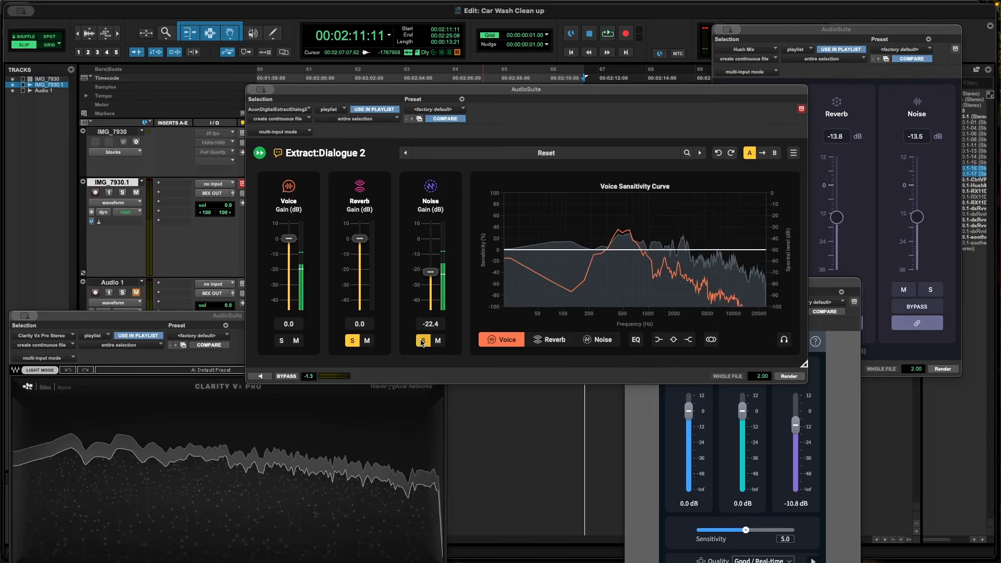
left_click(259, 376)
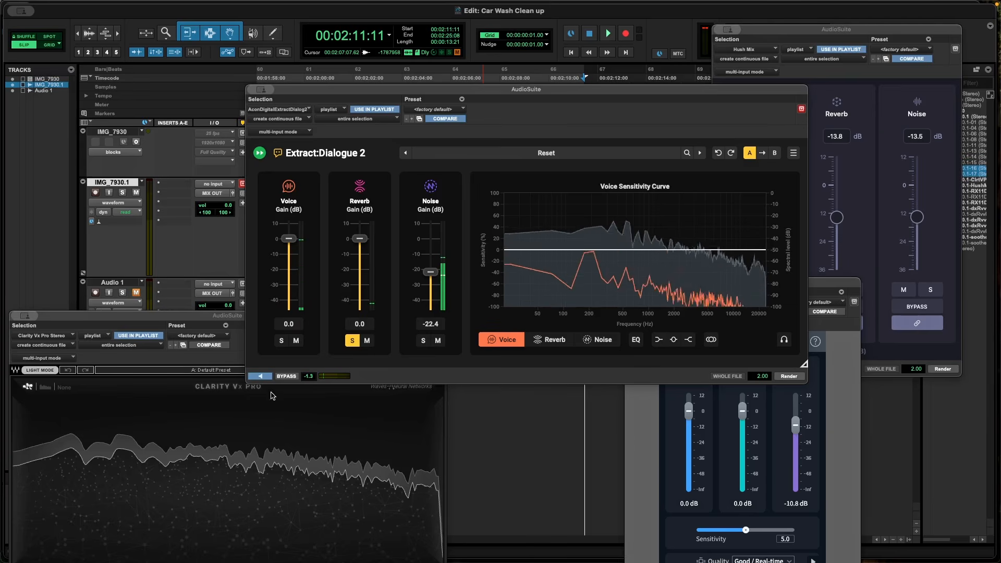
left_click(263, 376)
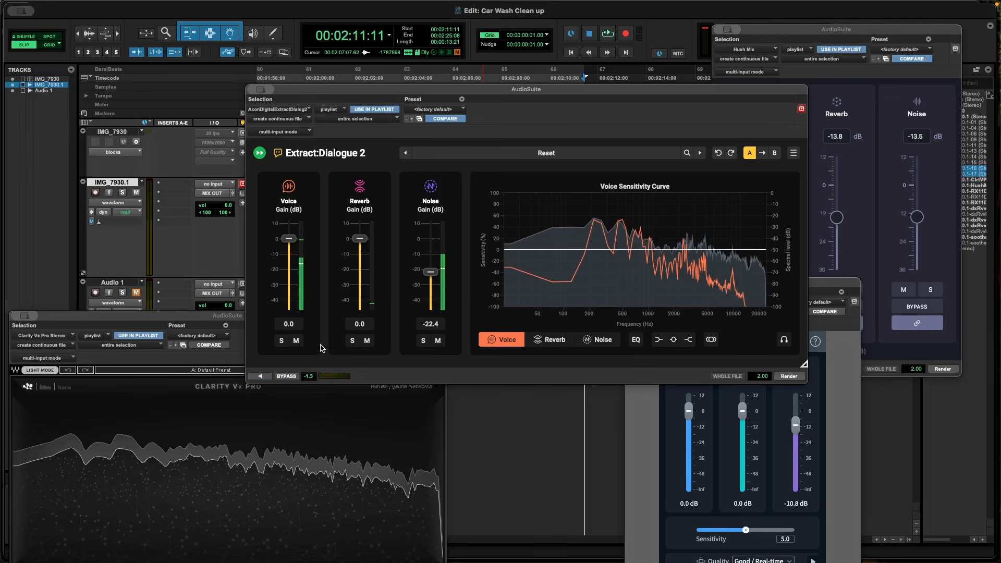
Step: Lower the Reverb gain to -21.7 dB and preview the processed clips
left_click_drag(360, 238, 359, 271)
left_click(259, 376)
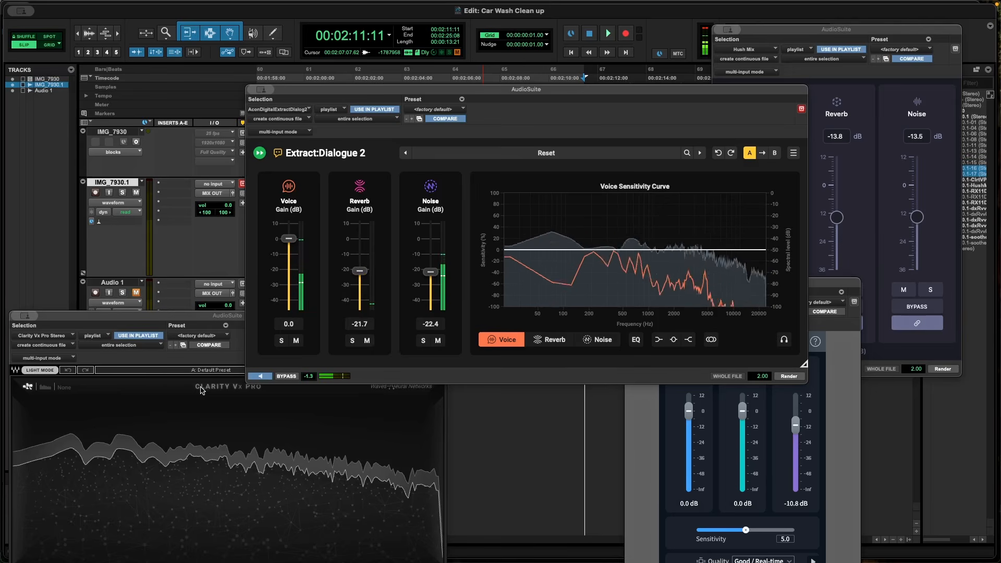
left_click(260, 377)
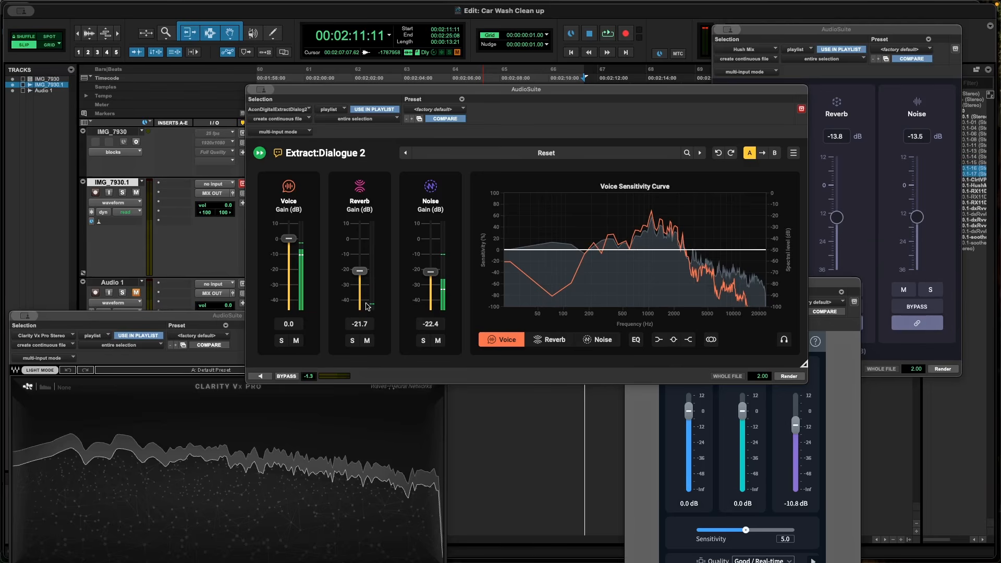
Step: Set the Reverb gain to 0.0 dB and the Noise gain to -48.0 dB, and preview the processed clips
left_click_drag(360, 271, 364, 239)
left_click_drag(430, 271, 425, 301)
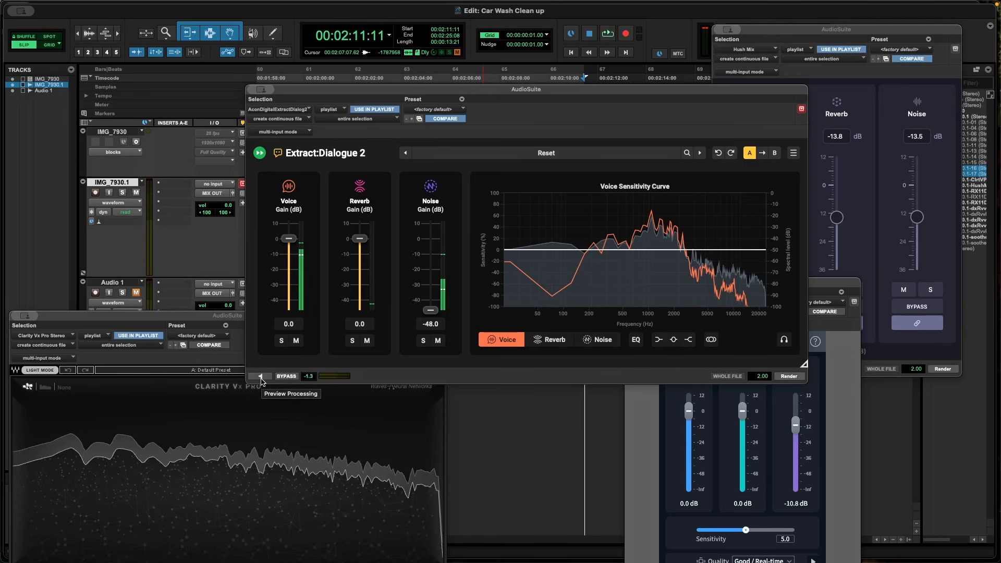
left_click(260, 376)
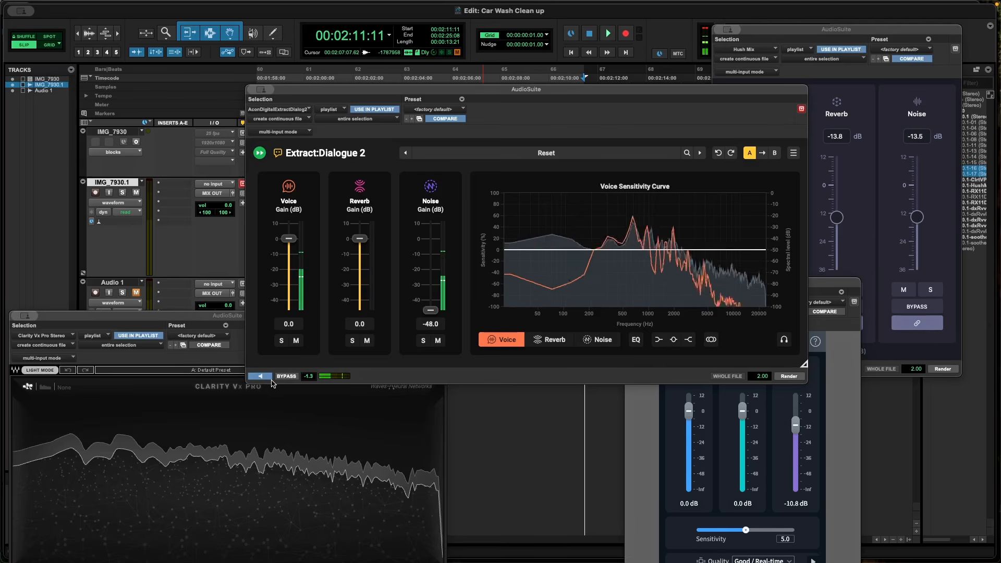
left_click(265, 379)
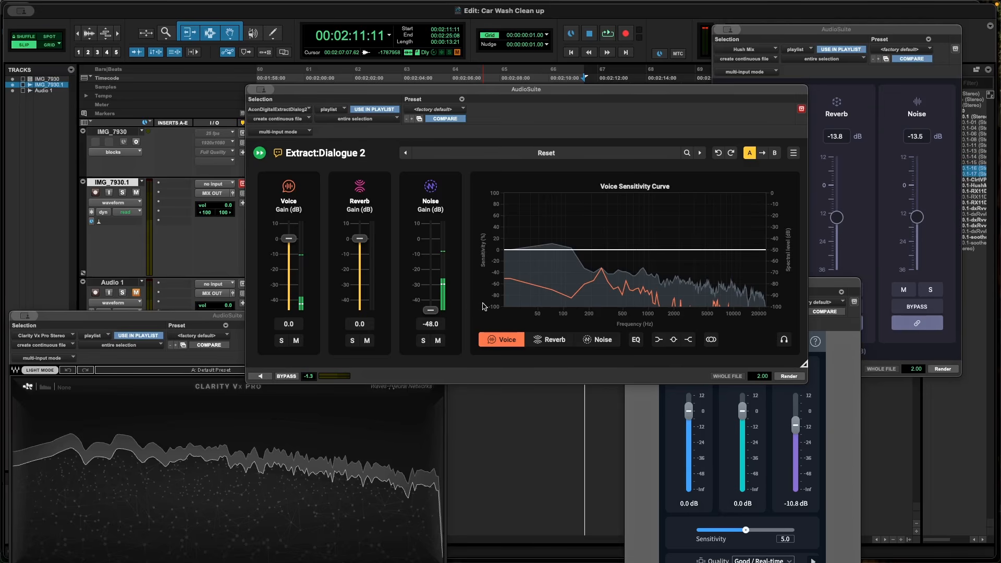
Step: Arrange the RX 11 Dialogue Isolate and Extract:Dialogue 2 windows side by side with both sets of controls accessible
left_click_drag(851, 282, 873, 58)
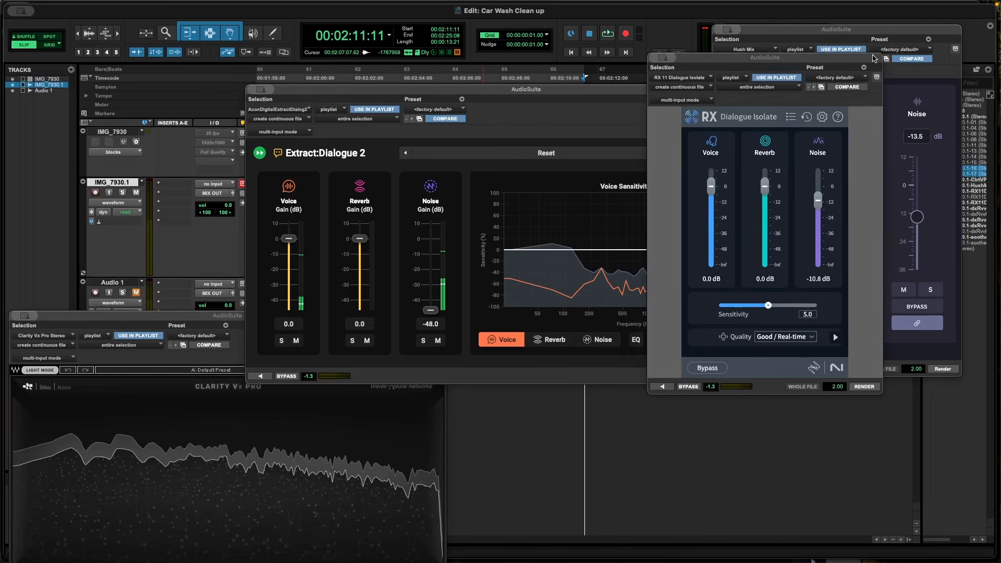
left_click_drag(557, 93, 397, 139)
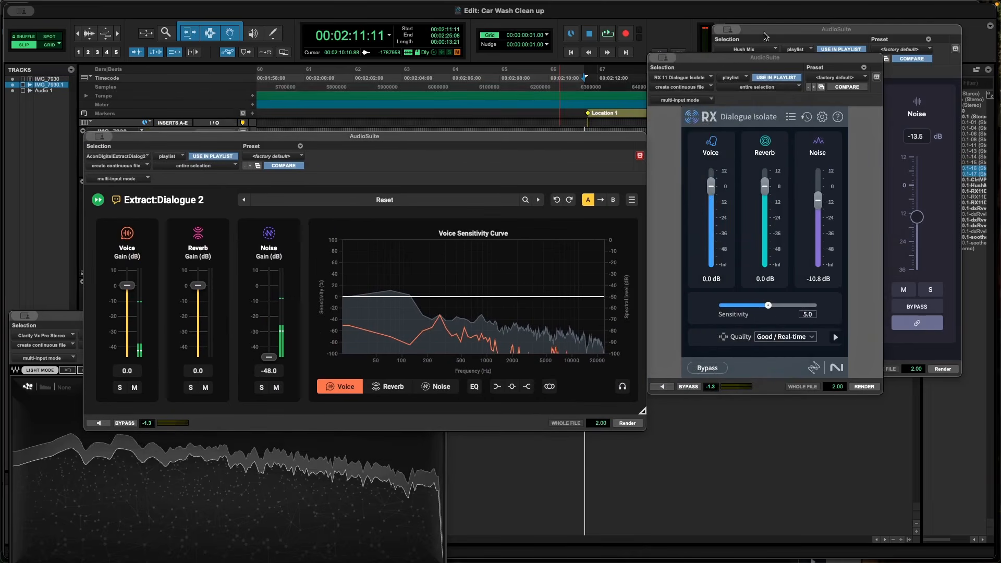
left_click_drag(759, 59, 759, 107)
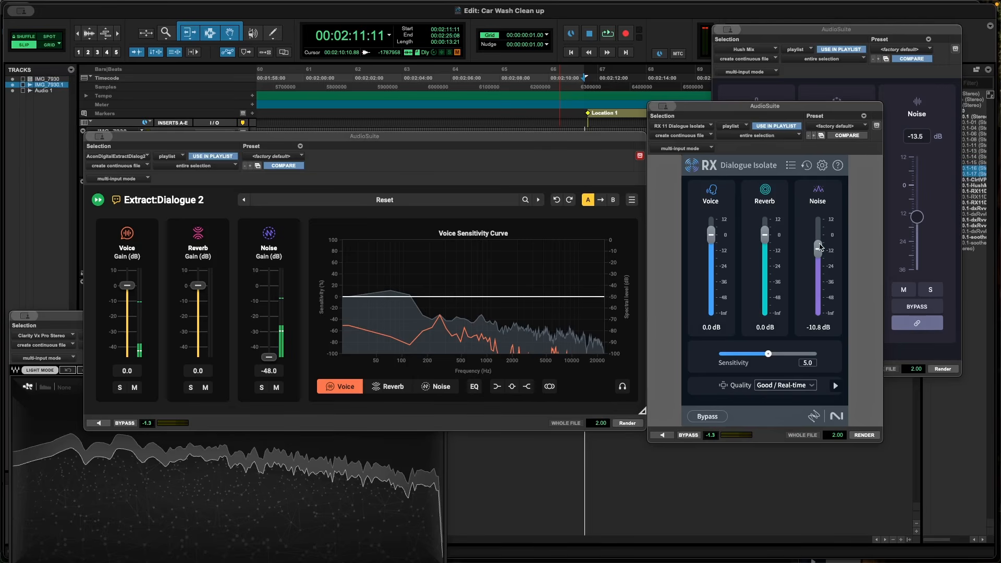
Step: Set the Noise level to -inf dB in RX 11 Dialogue Isolate and preview the processed clips
left_click_drag(817, 249, 817, 313)
left_click(661, 436)
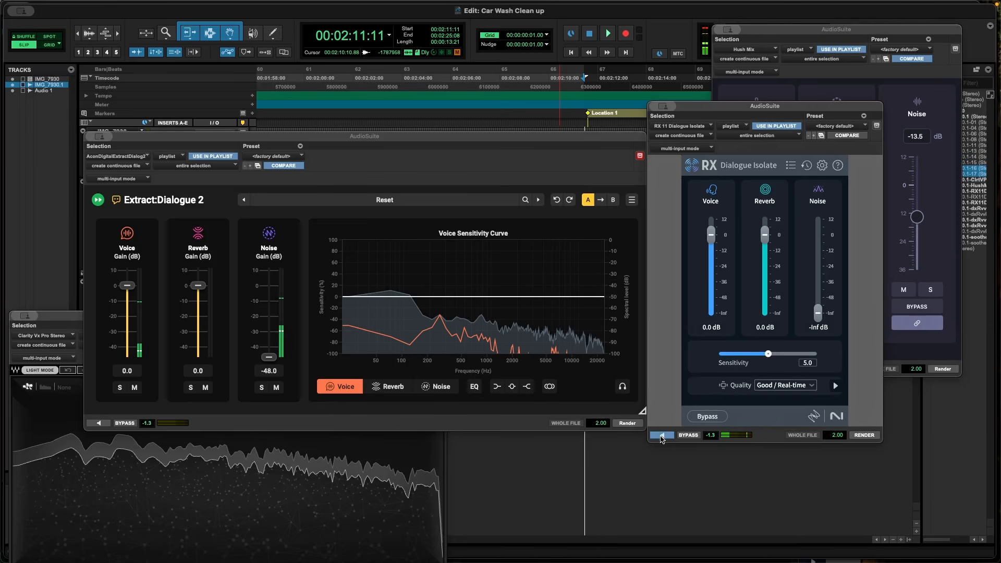
left_click(662, 438)
Step: Preview the clips alternately in Extract:Dialogue 2 and RX 11 Dialogue Isolate to compare their full noise removal
left_click_drag(474, 139, 490, 111)
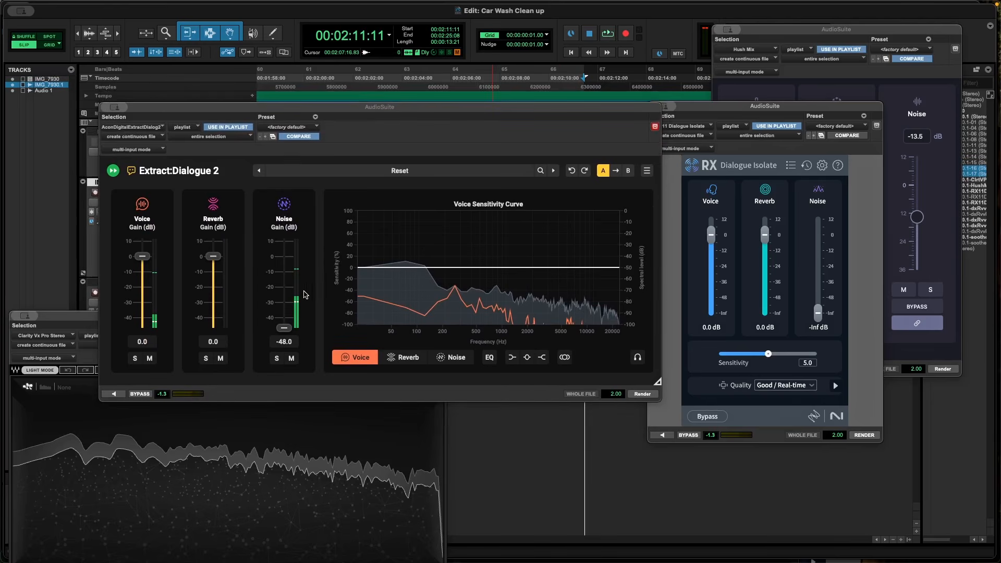
left_click(113, 394)
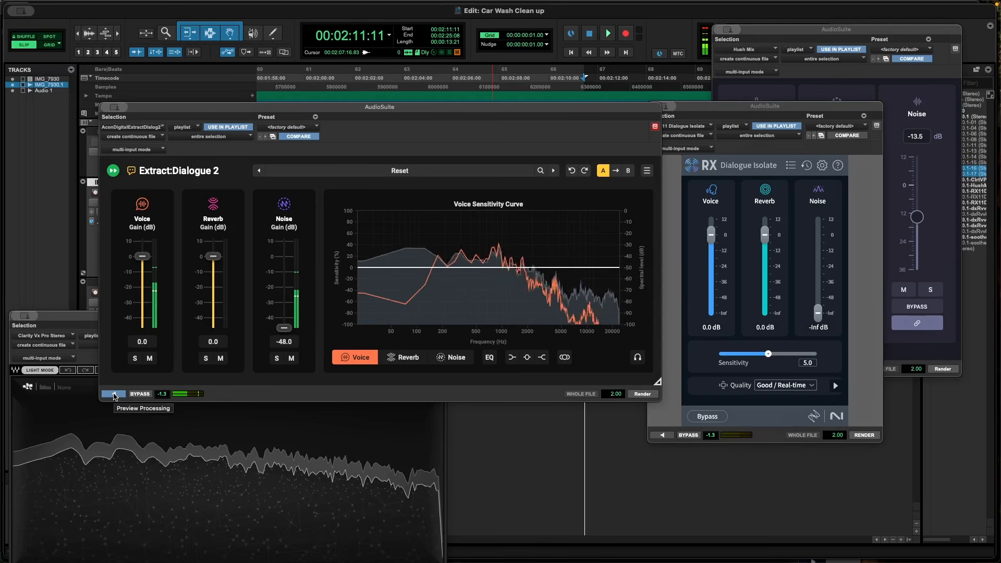
left_click(114, 394)
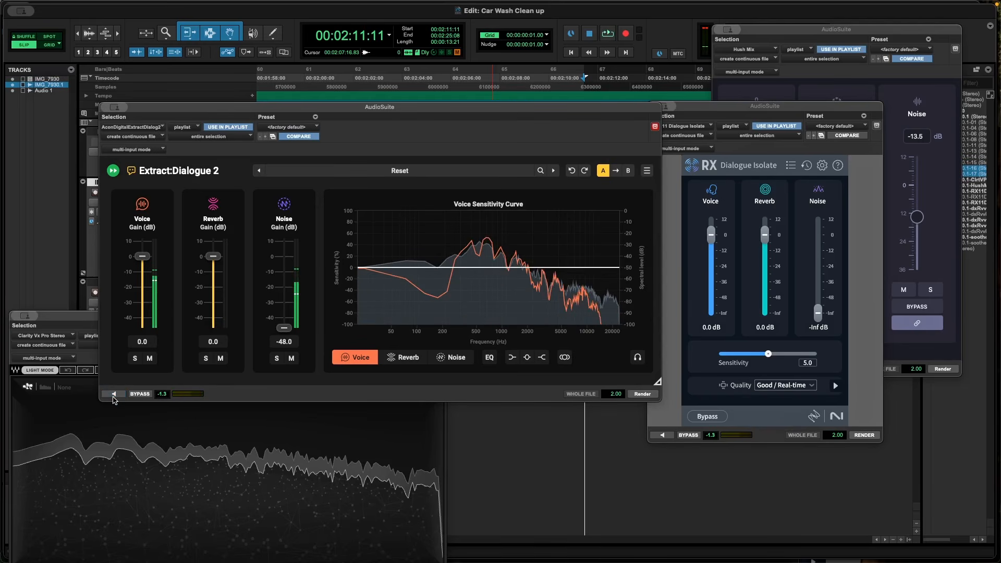
left_click_drag(543, 108, 588, 103)
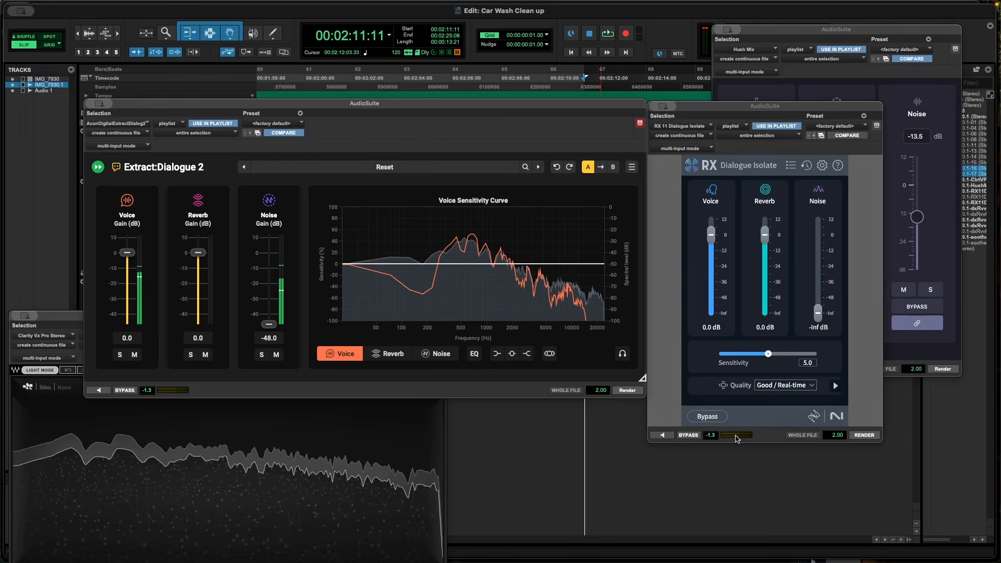
left_click(661, 437)
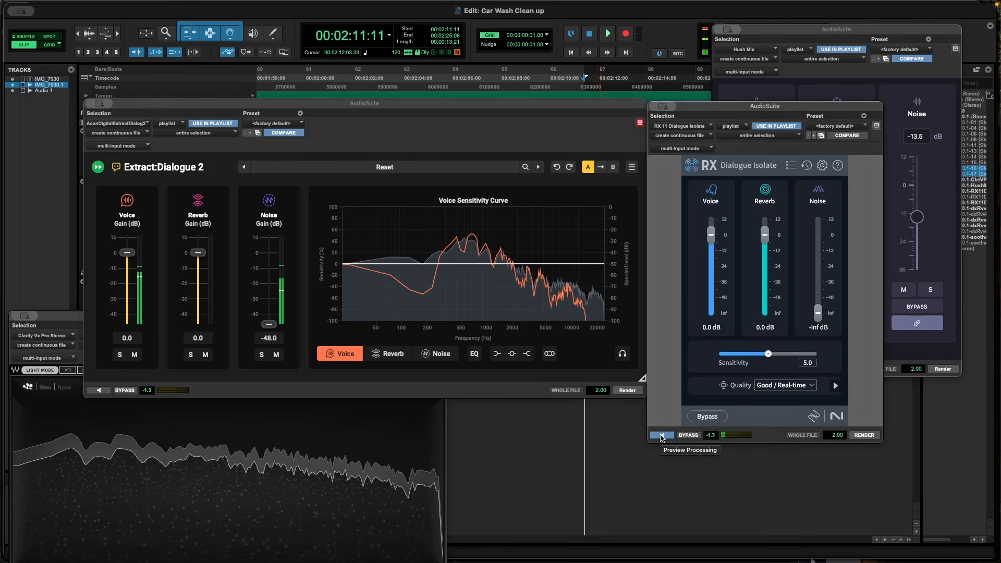
left_click(661, 436)
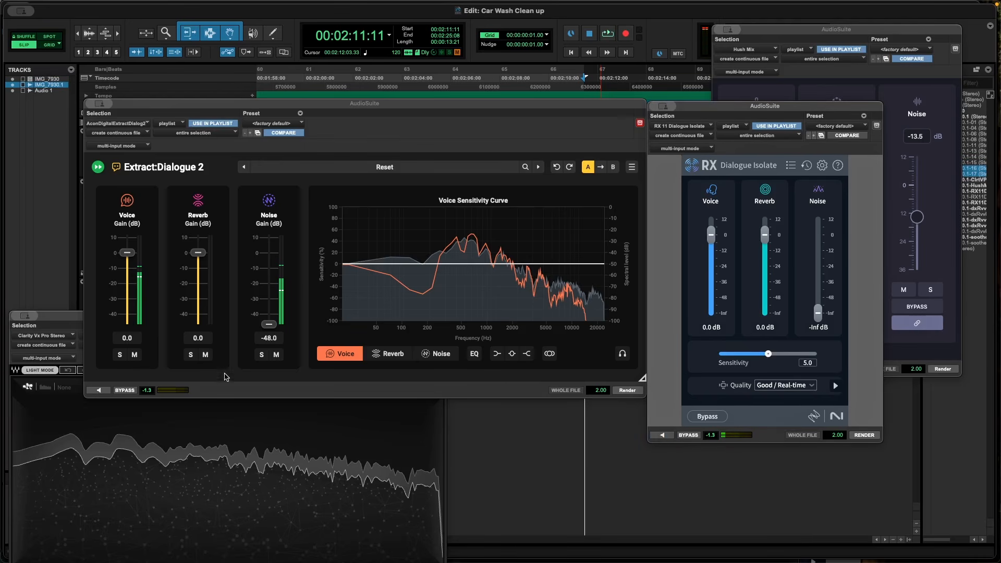
left_click(98, 392)
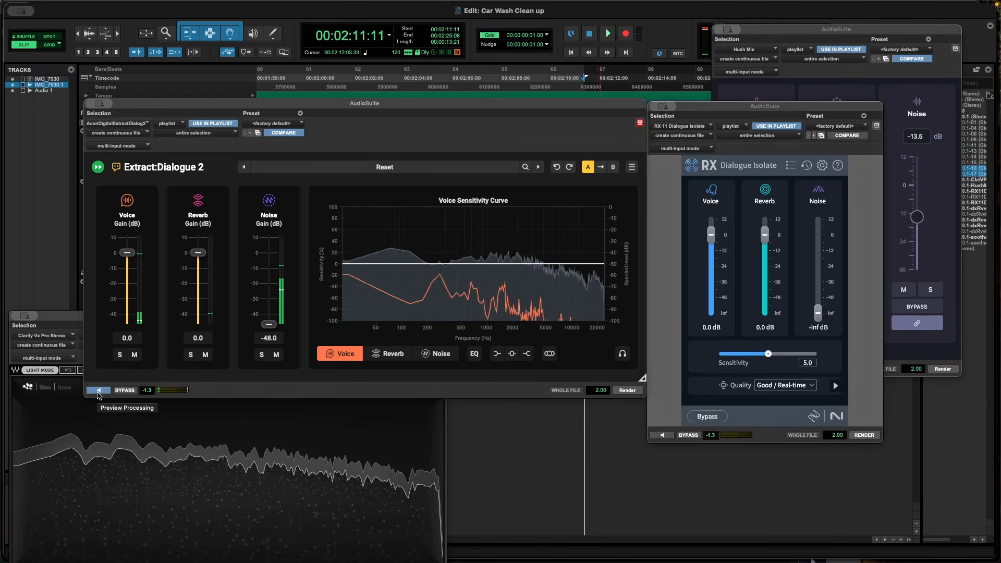
left_click(98, 391)
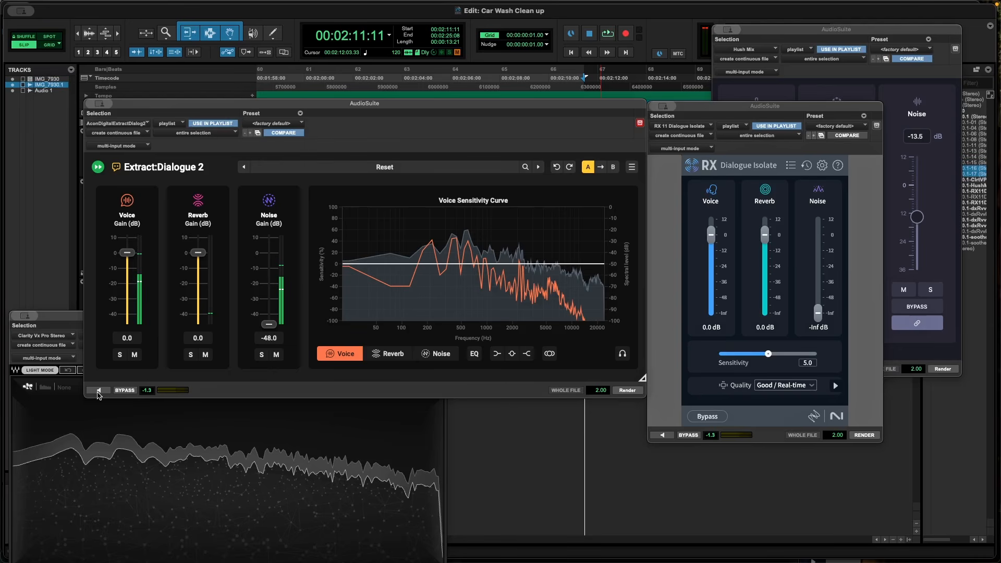
left_click(98, 391)
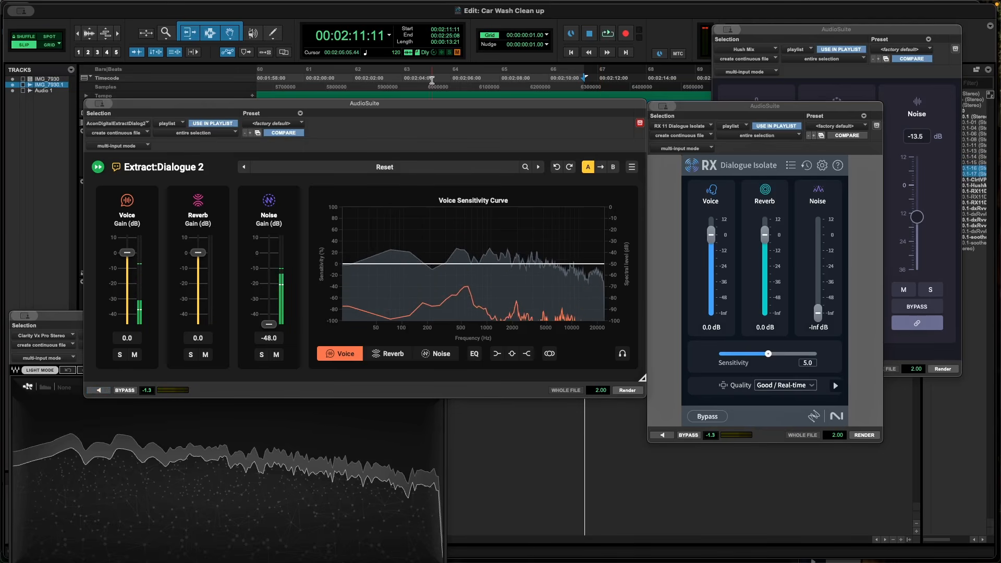
Step: Try a Noise gain of -12.8 dB in Extract:Dialogue 2 and return it to -48.0 dB
left_click_drag(719, 102, 749, 106)
left_click_drag(632, 106, 661, 115)
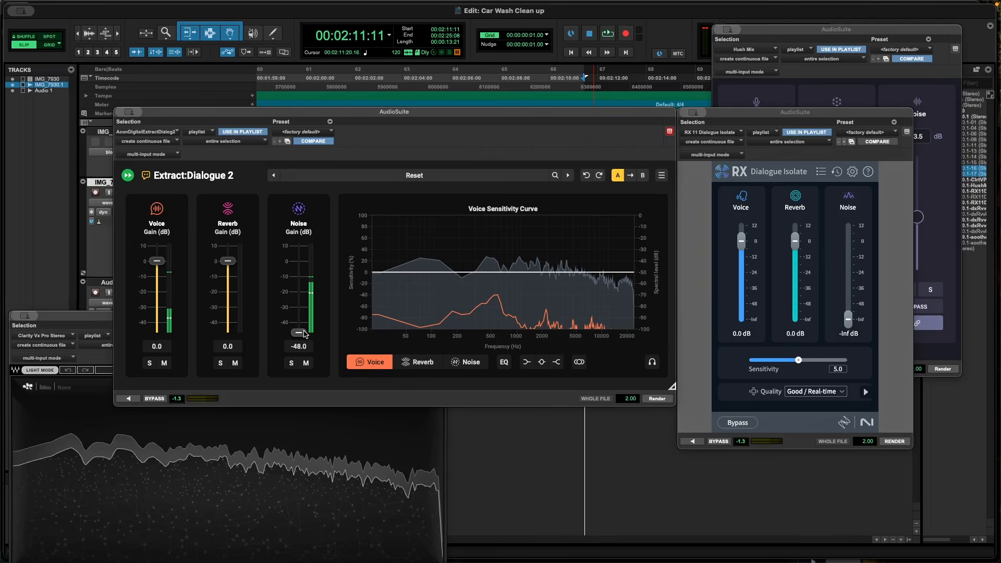
left_click_drag(304, 334, 305, 283)
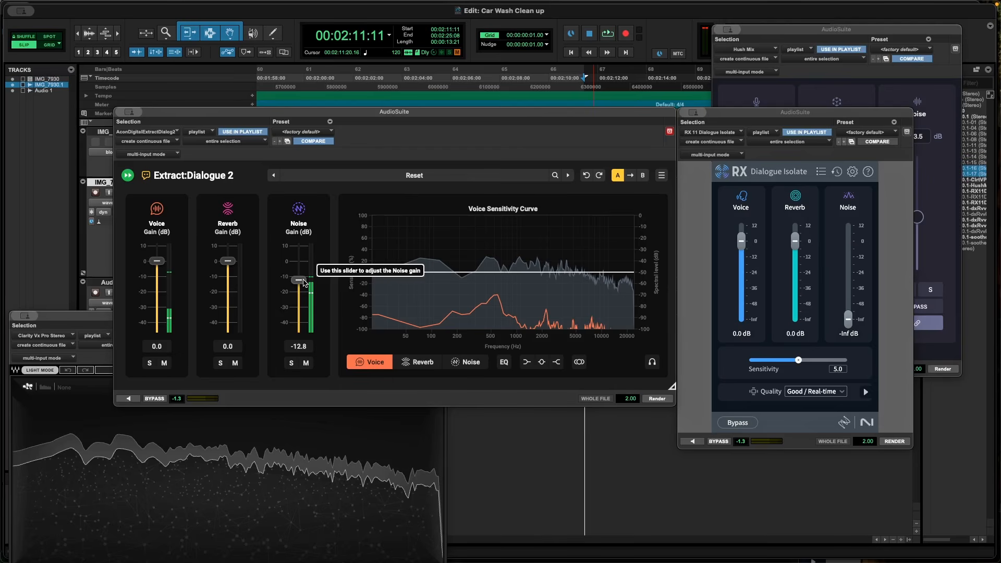
left_click_drag(304, 283, 304, 333)
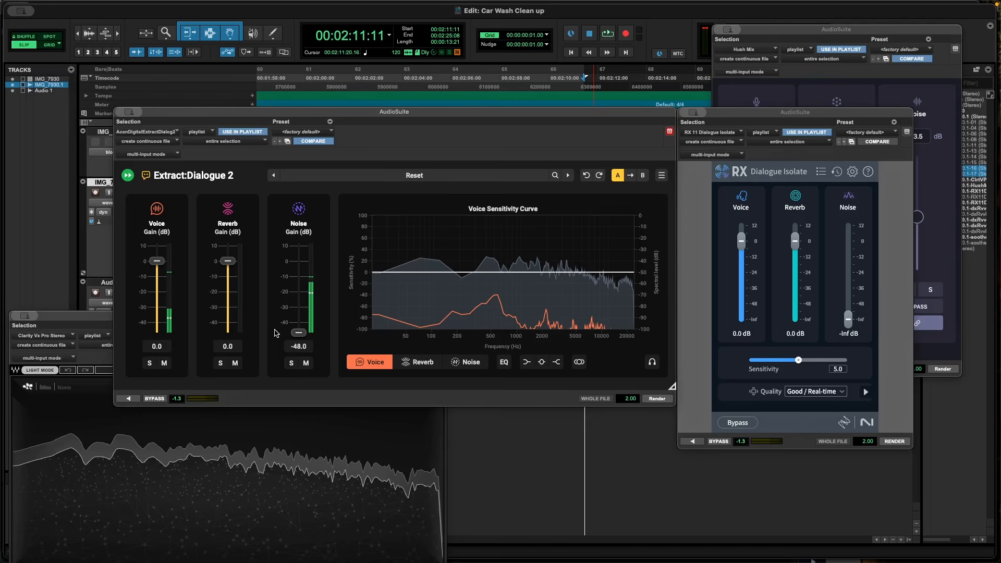
Step: Realign the two plug-in windows and preview the clips in RX 11 Dialogue Isolate, followed by Extract:Dialogue 2
left_click_drag(462, 112, 442, 121)
left_click_drag(749, 118, 727, 122)
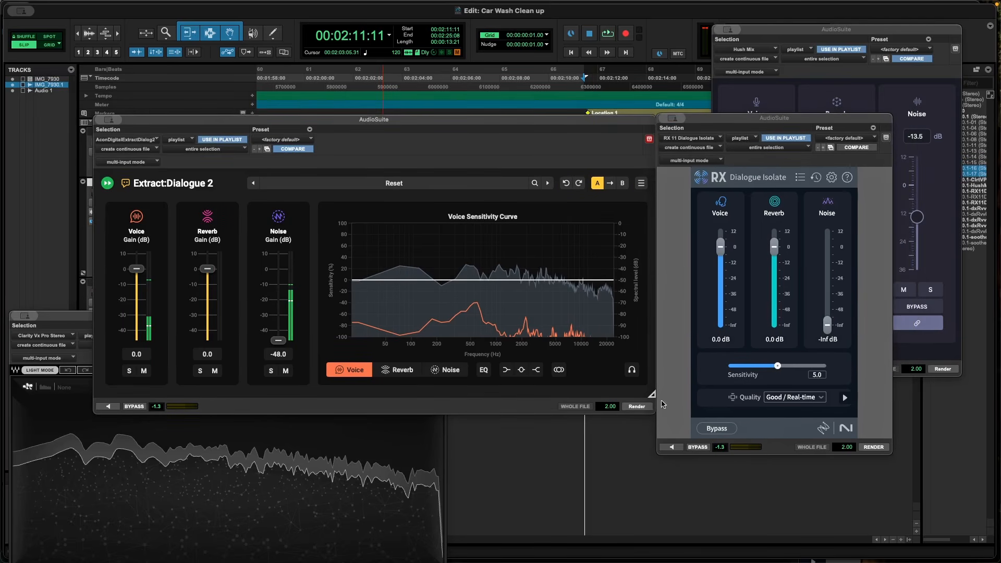
left_click(680, 449)
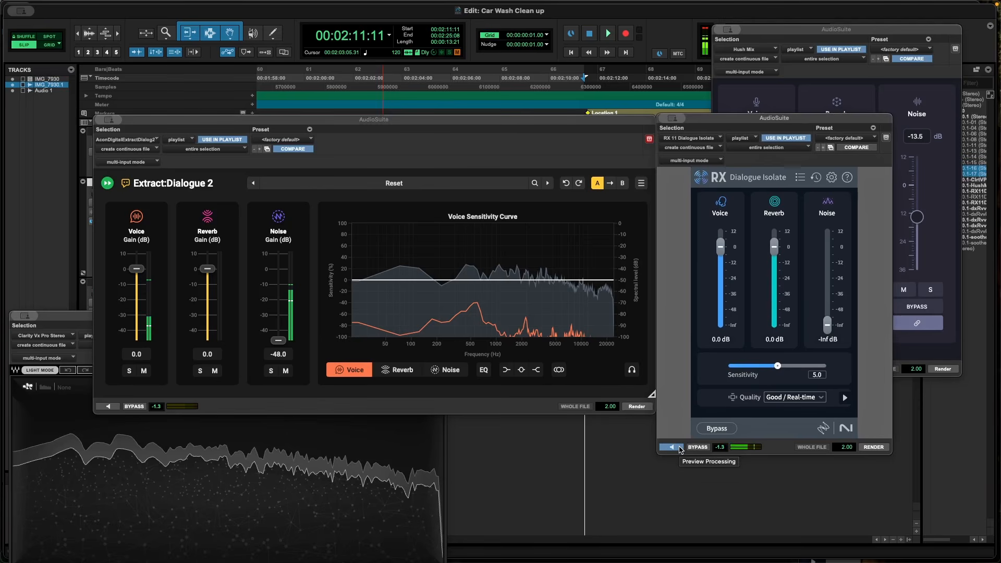
left_click(680, 449)
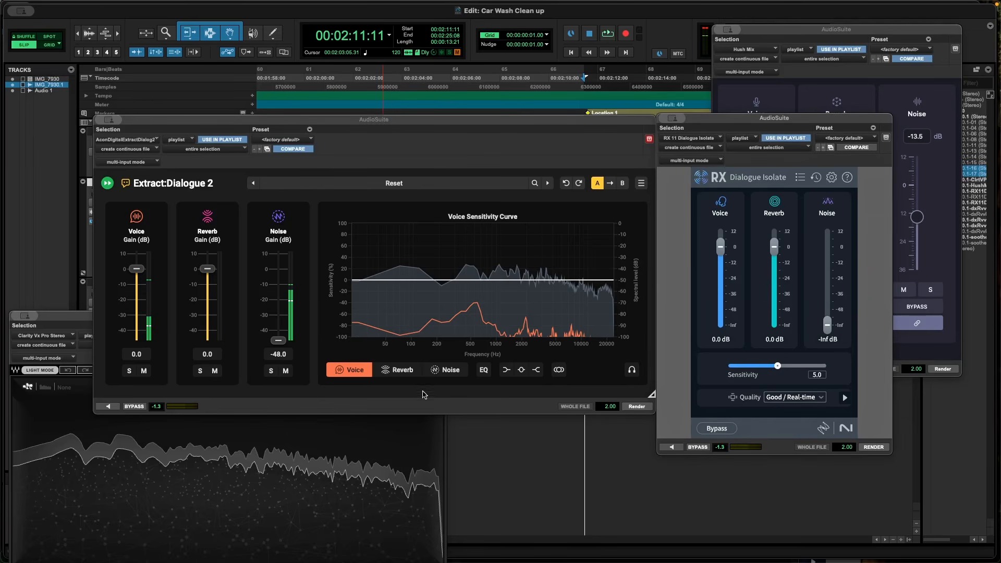
left_click(106, 405)
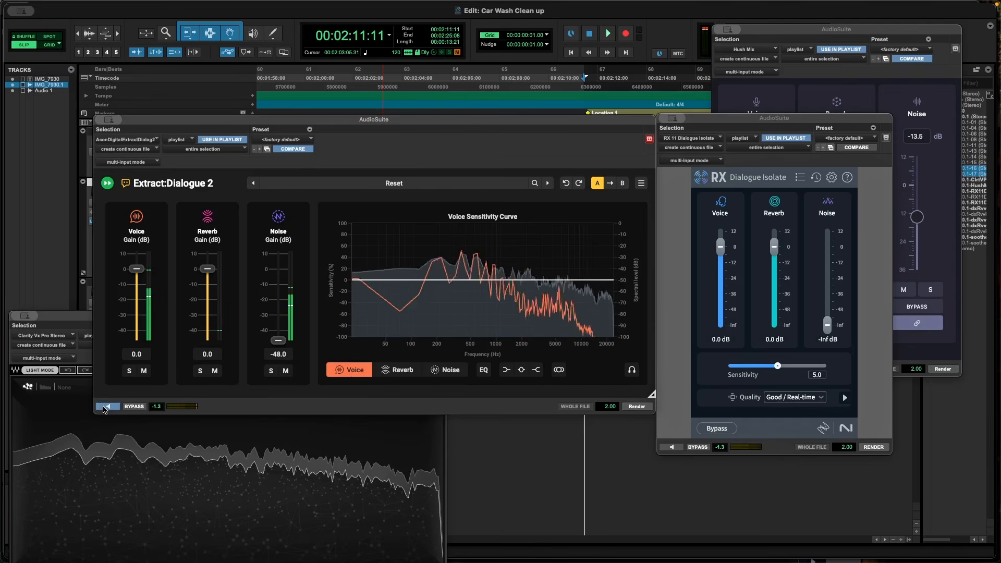
left_click(108, 406)
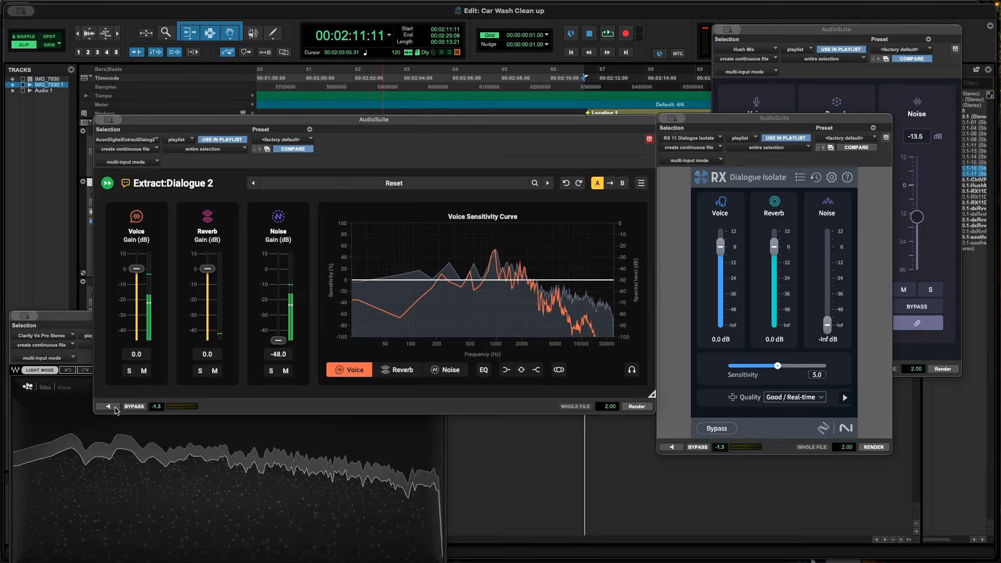
Step: Raise the Noise gain in Extract:Dialogue 2 to -10.8 dB while previewing the processed clips
left_click(115, 408)
left_click_drag(278, 340, 278, 291)
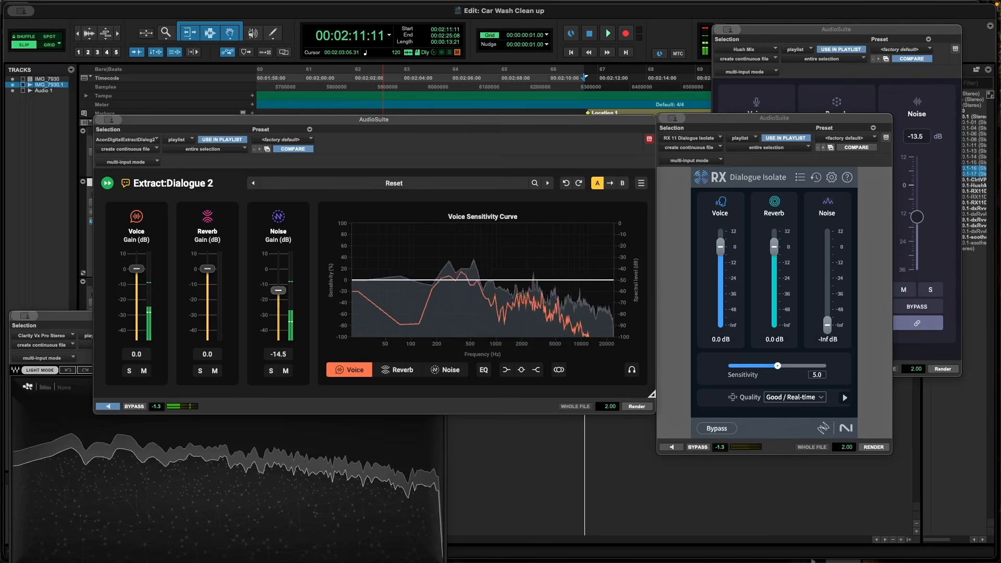
left_click_drag(278, 291, 278, 285)
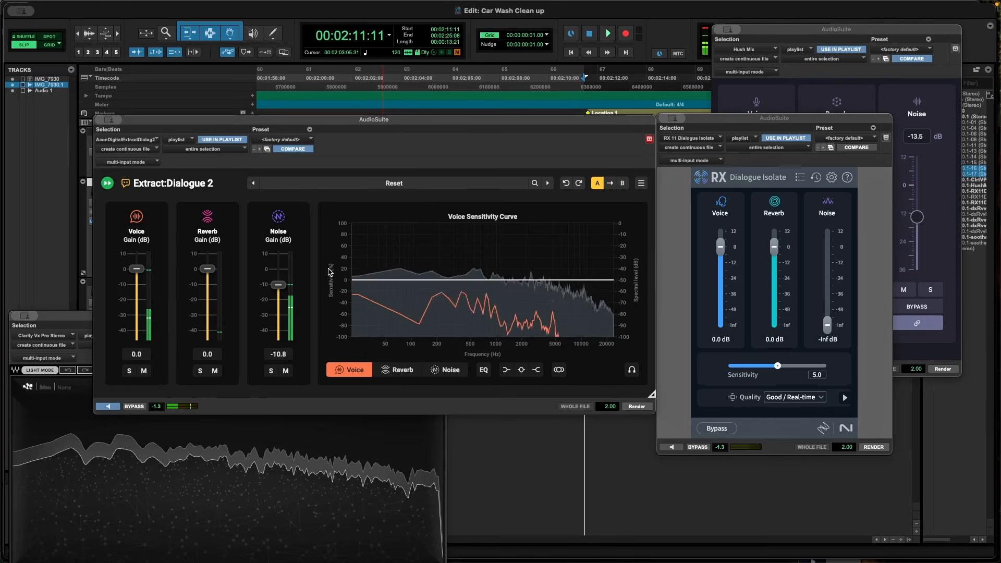
left_click(108, 406)
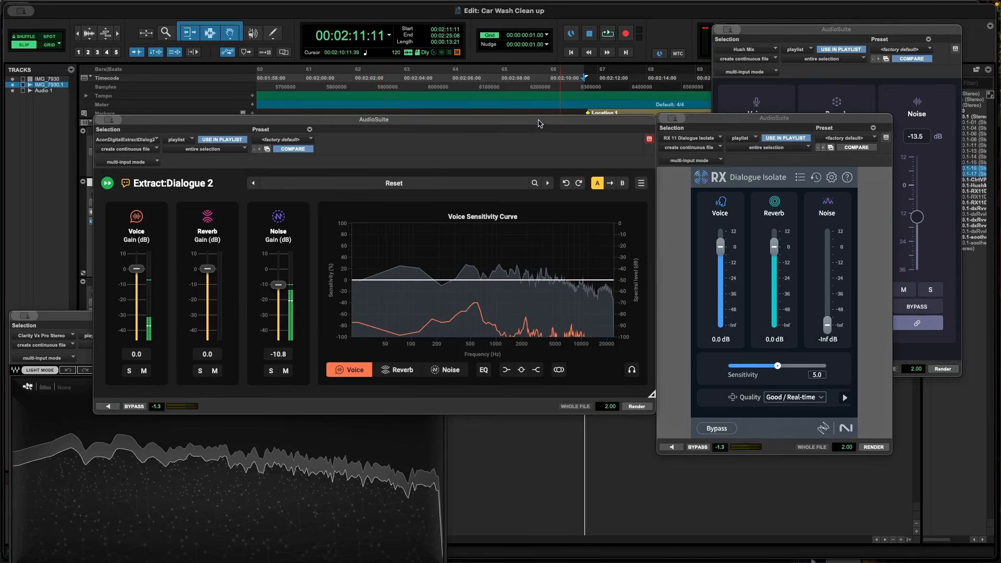
Step: Move both plug-in windows clear of the track waveforms and play the selected IMG_7930.1 clips from the timeline
left_click_drag(540, 123, 544, 272)
left_click_drag(703, 118, 777, 270)
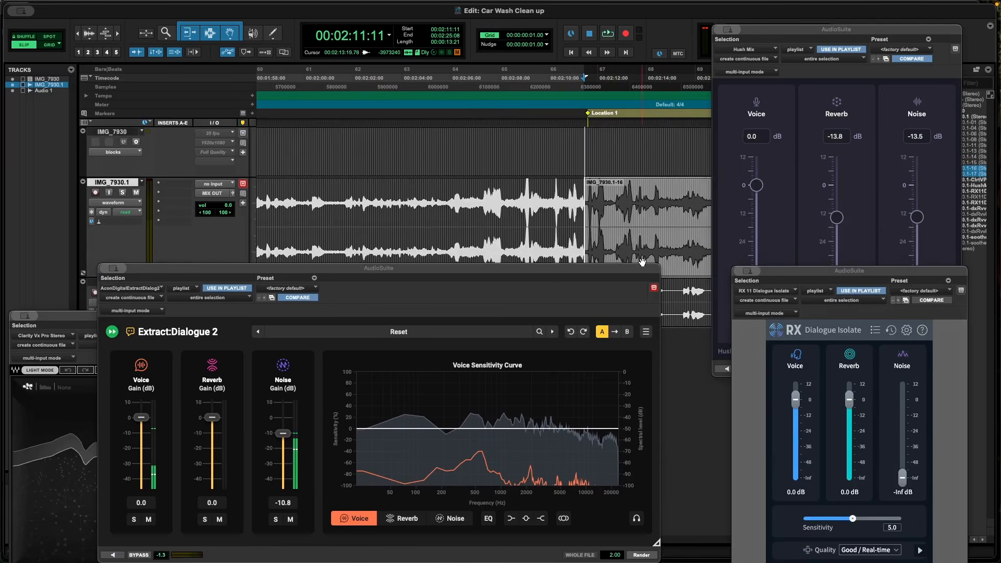
key("space")
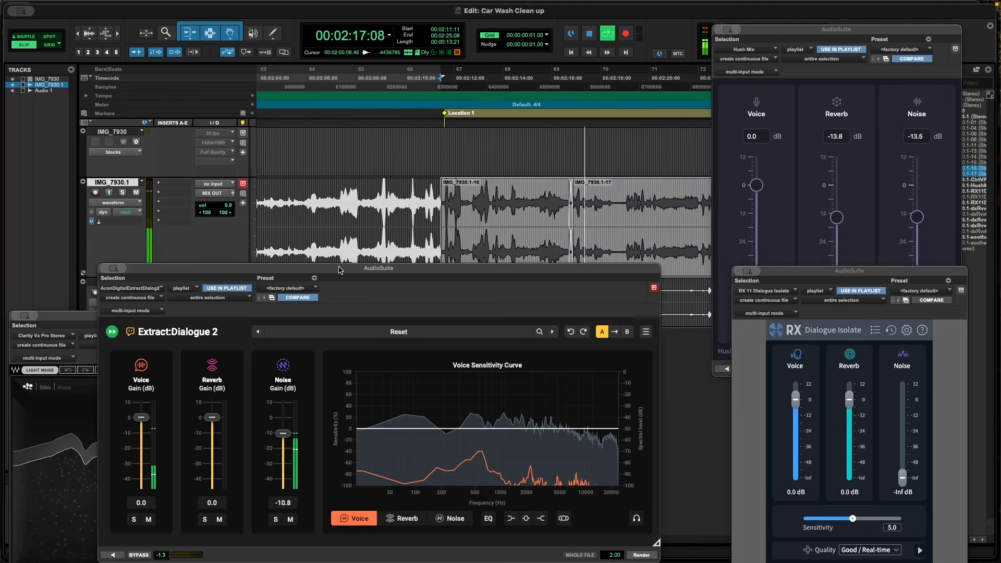
key("space")
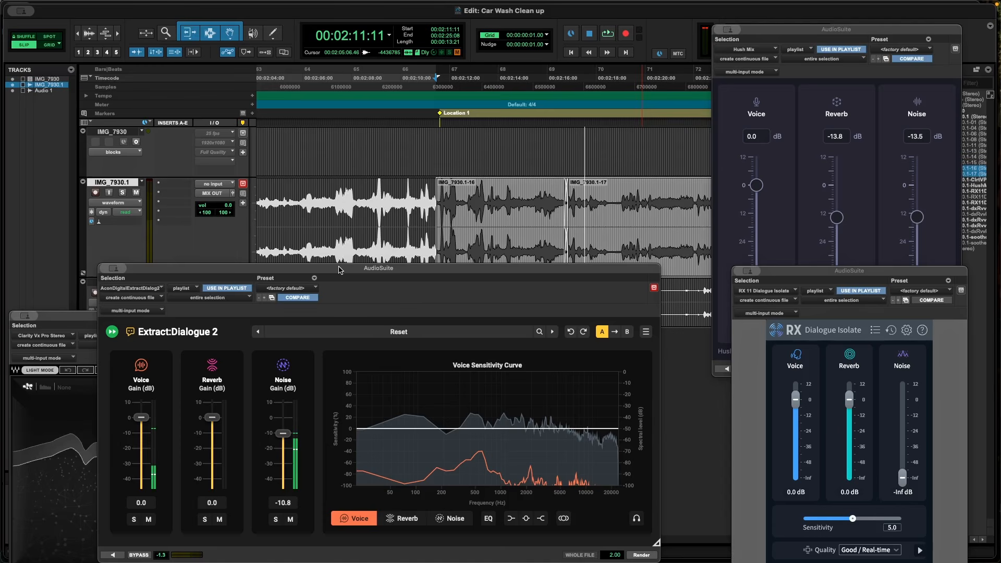
key("space")
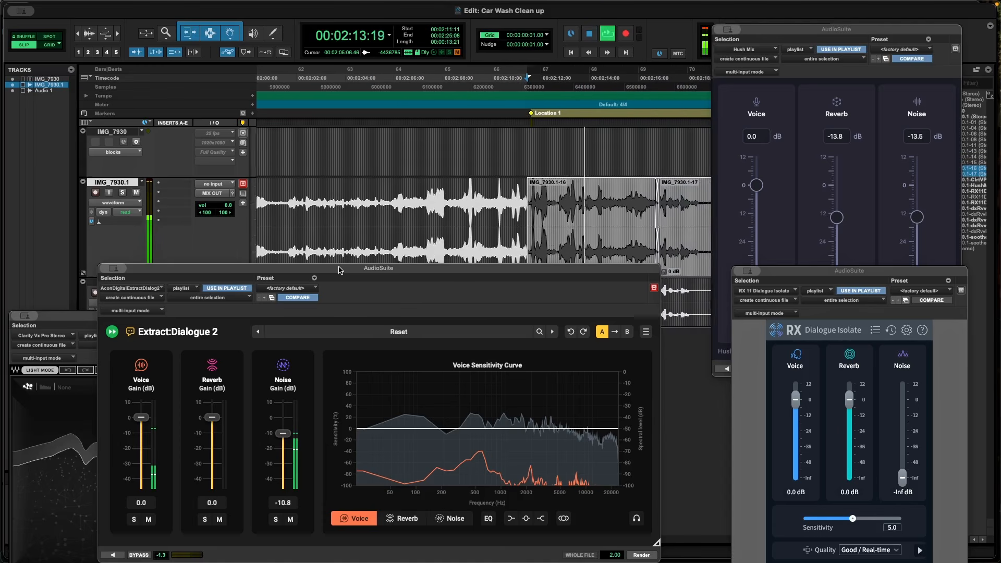
key("space")
Step: Reposition the Extract:Dialogue 2 window over the tracks and preview its processing of the clips
left_click_drag(339, 269, 393, 70)
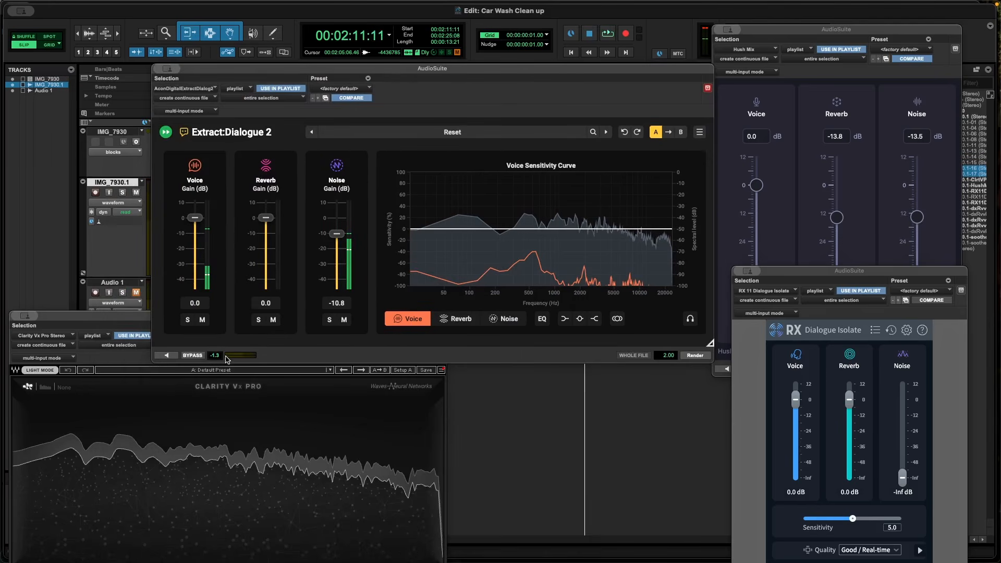
left_click(166, 355)
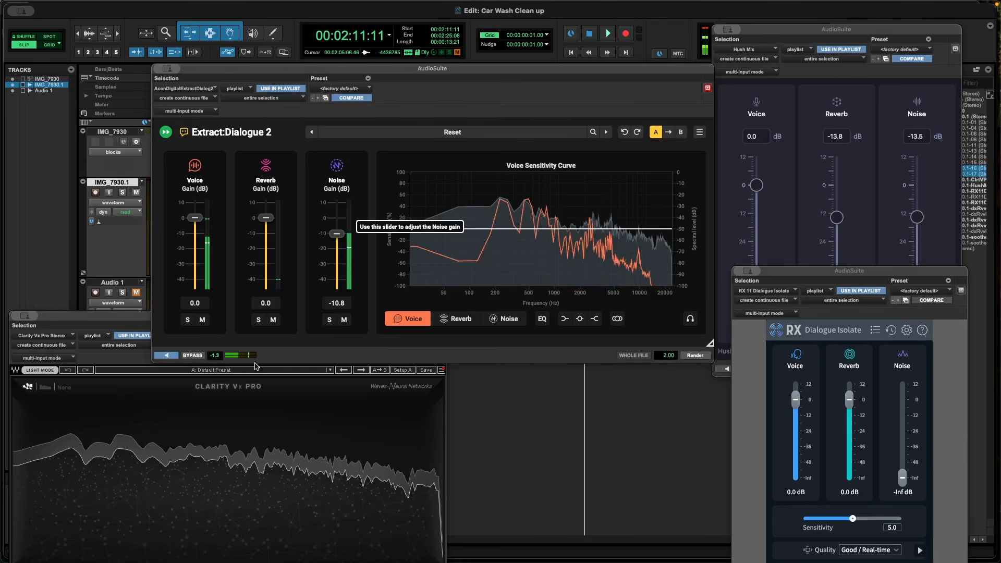
left_click(172, 355)
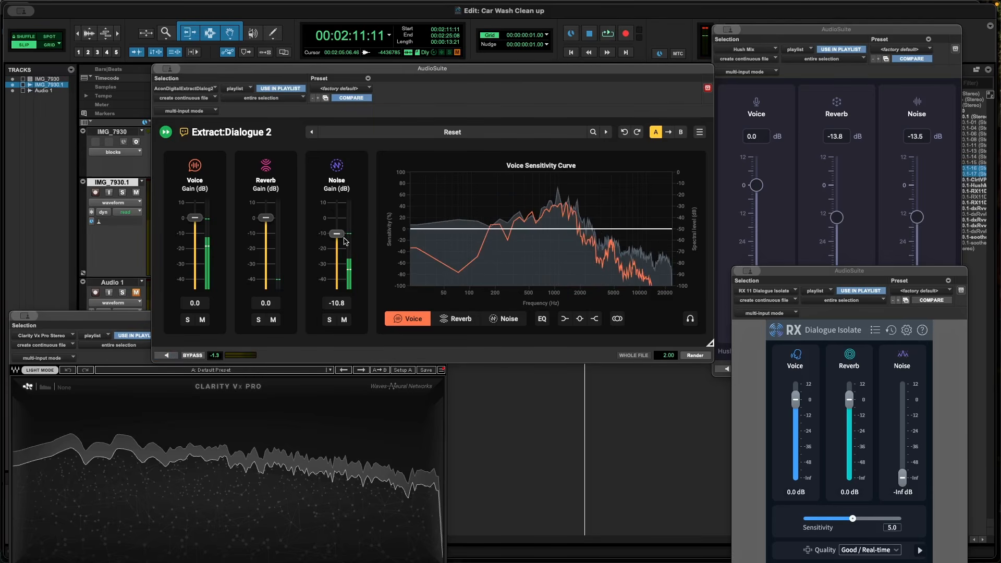
Step: Set the Noise gain in Extract:Dialogue 2 to -12.6 dB and preview the clips, using bypass to compare with the unprocessed sound
left_click_drag(337, 233, 337, 236)
left_click(163, 356)
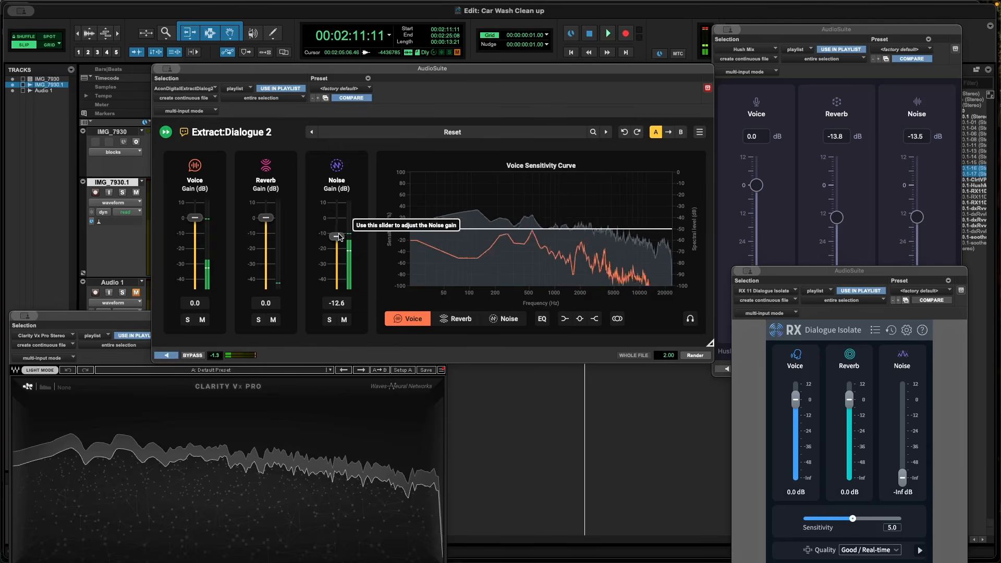
left_click_drag(395, 70, 381, 89)
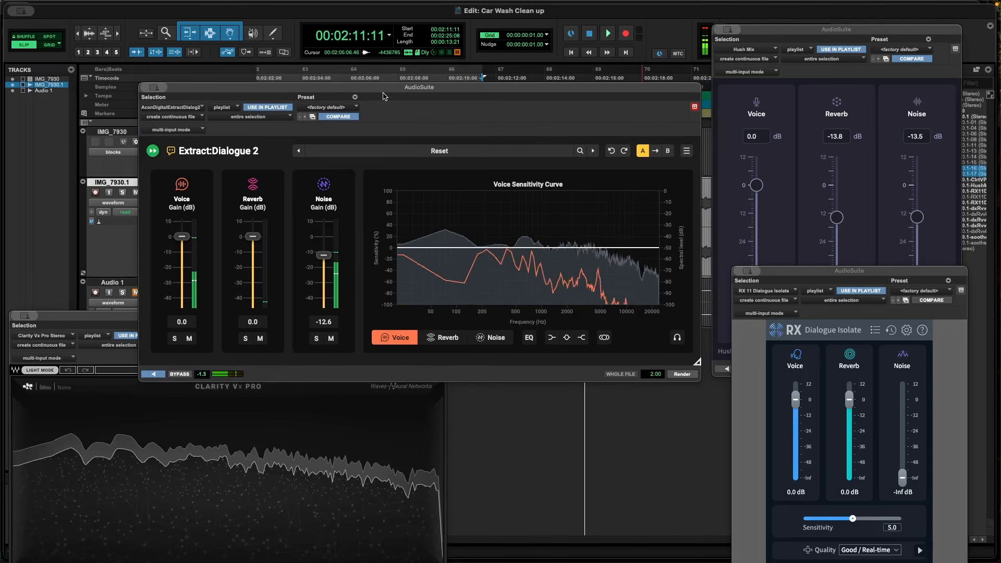
left_click(180, 374)
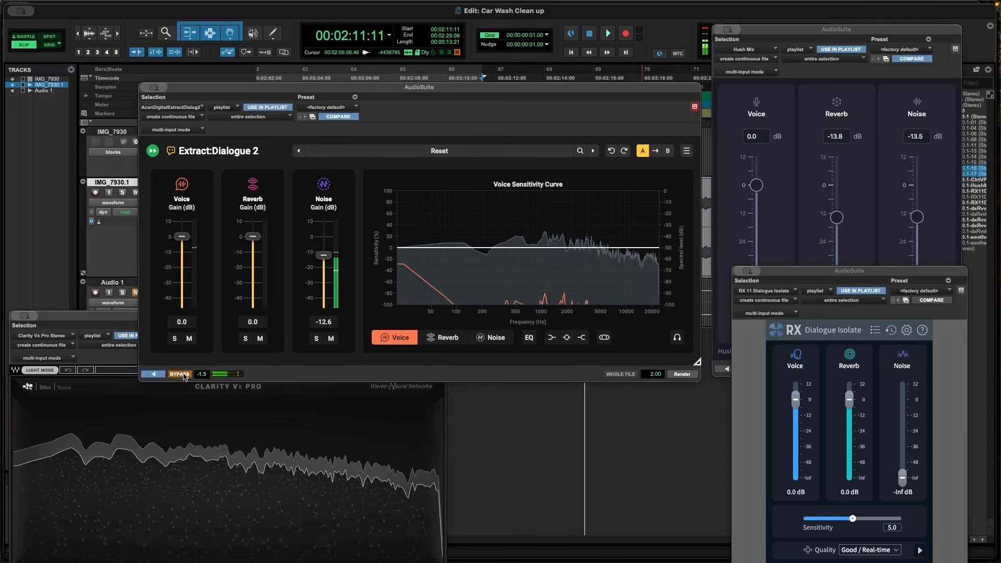
left_click(153, 374)
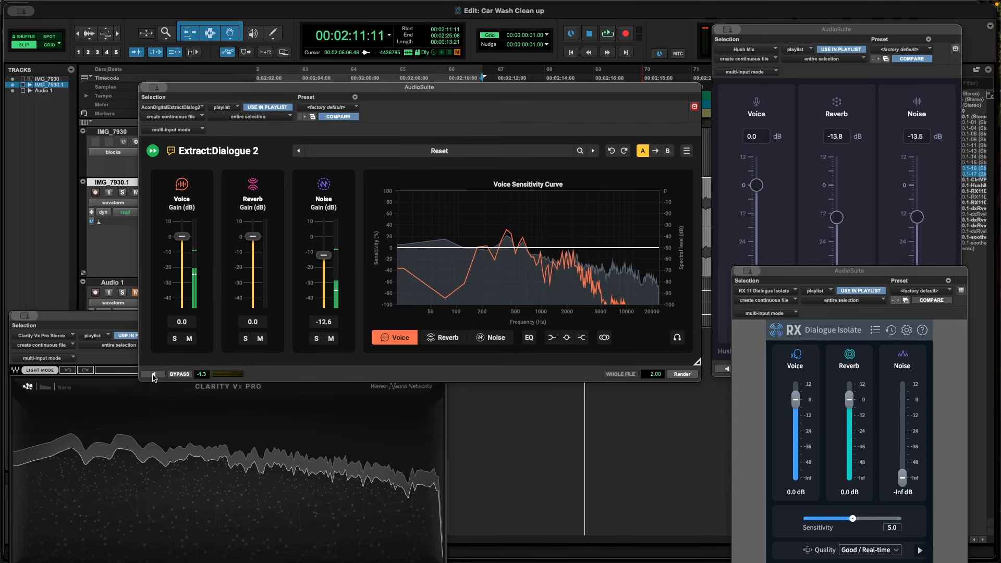
Step: Check the factory presets in Extract:Dialogue 2 and view its Voice, Reverb and Noise sensitivity curves
left_click(506, 151)
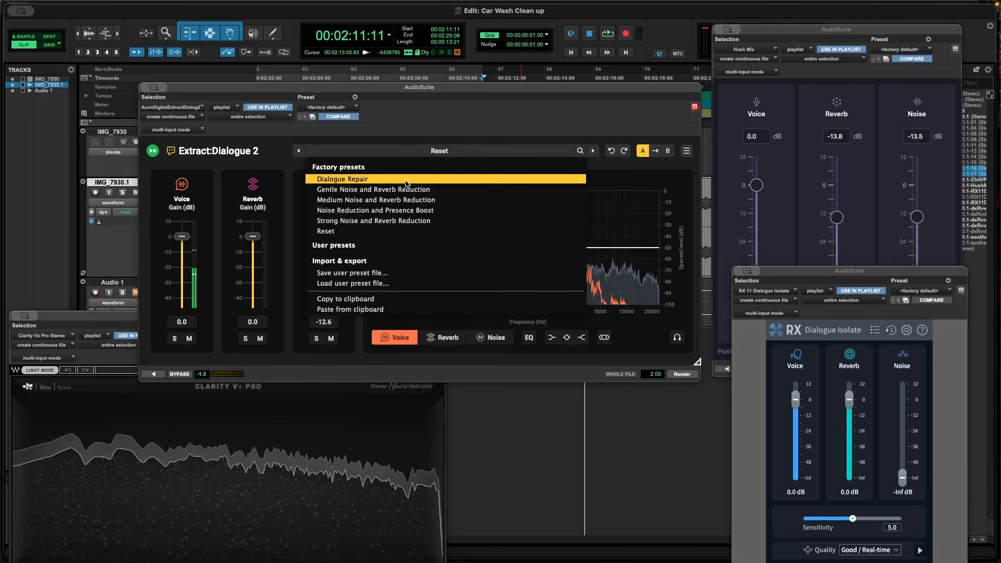
left_click(434, 115)
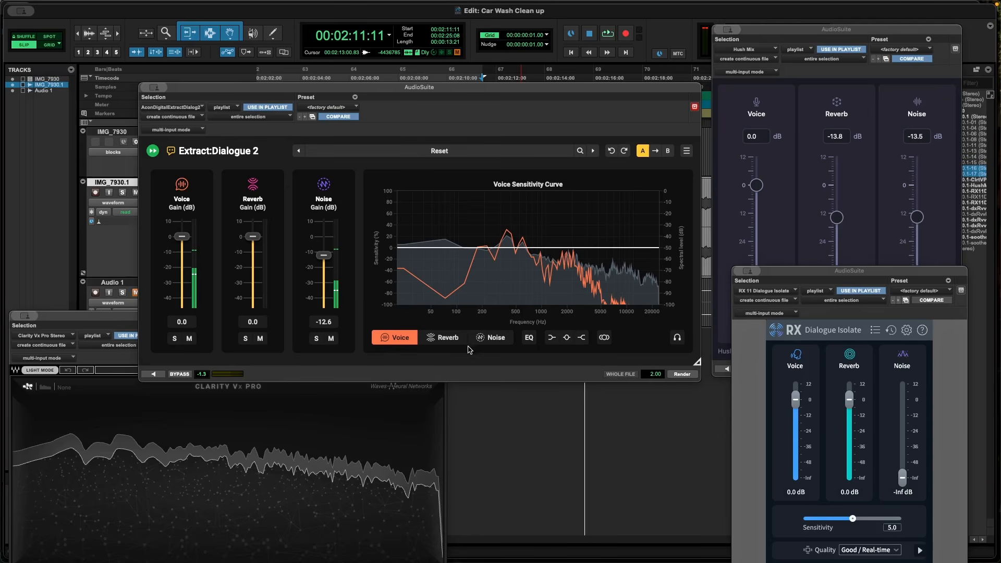
left_click(427, 342)
left_click(410, 339)
left_click(439, 339)
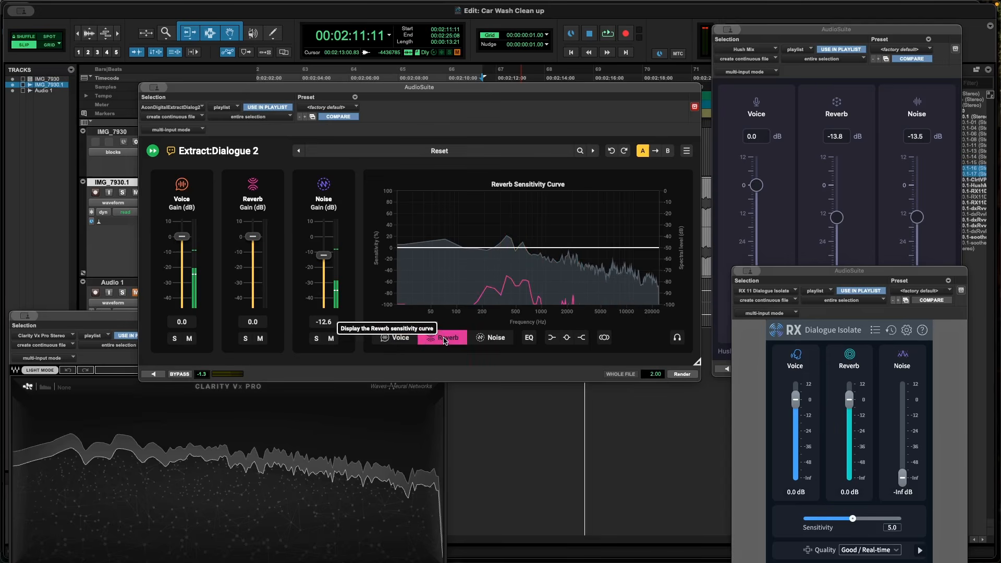
left_click(496, 338)
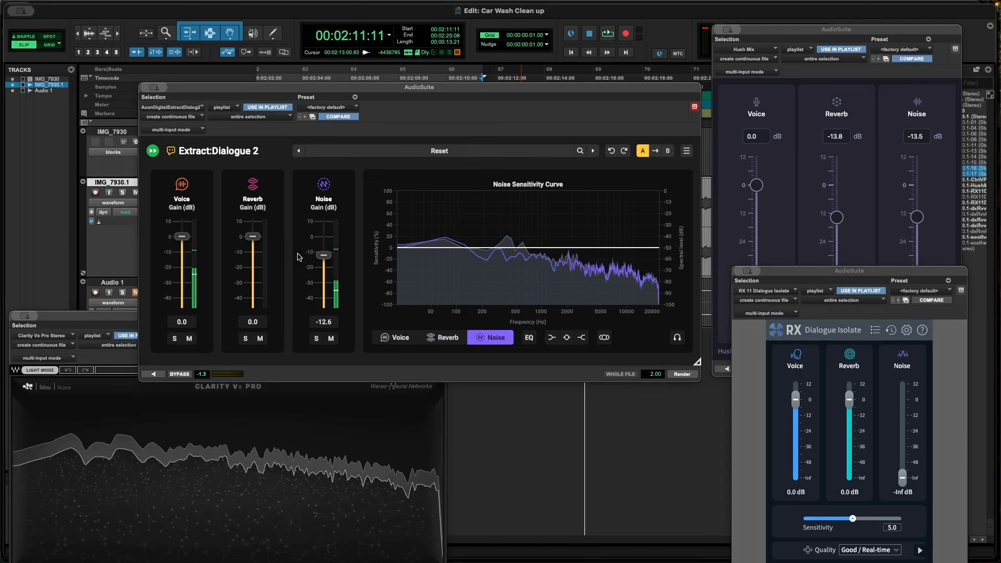
Step: Add a high-shelf band to the Noise sensitivity curve and lower it to about -50% while previewing the clips
left_click(158, 373)
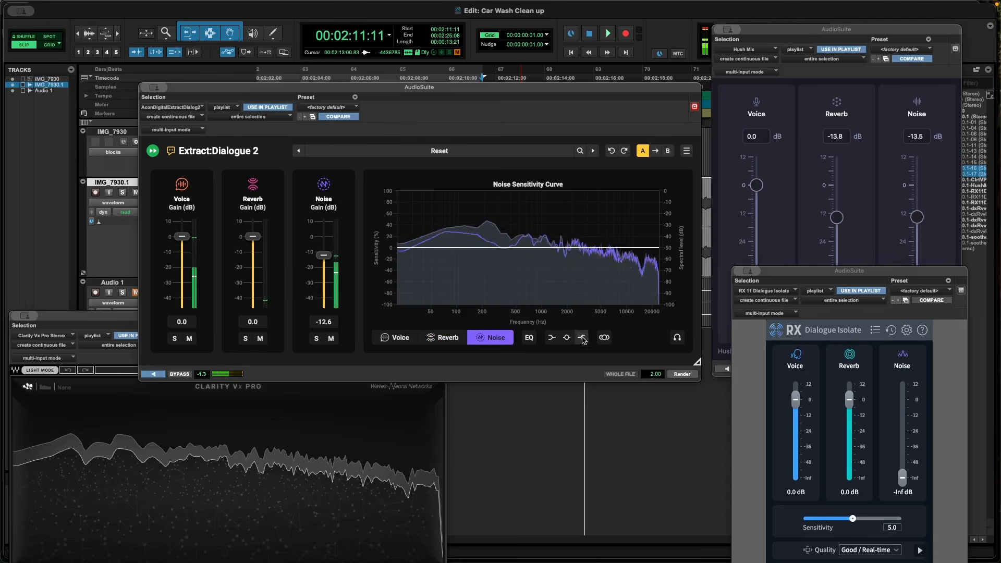
left_click(157, 373)
left_click(581, 337)
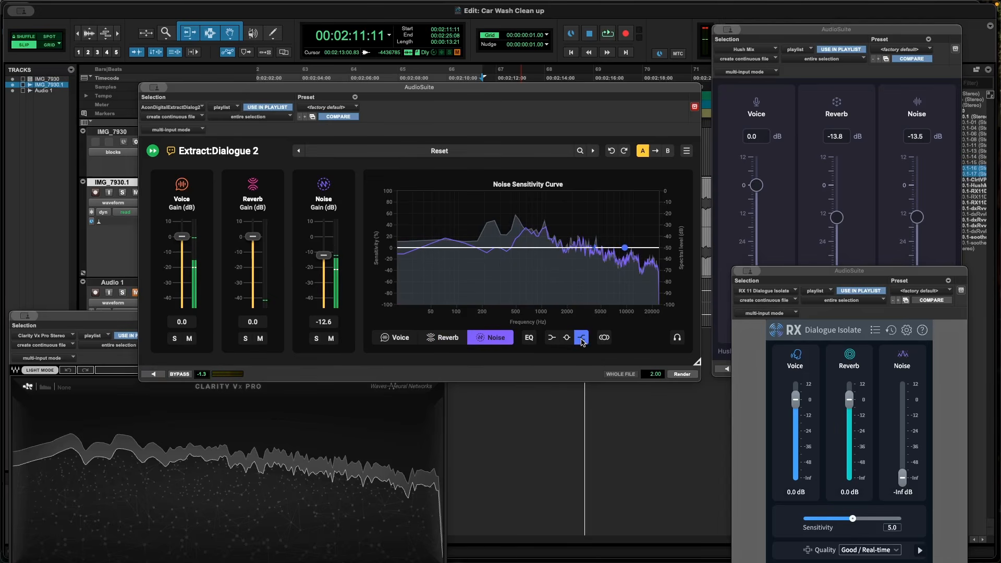
left_click(154, 374)
left_click_drag(624, 248, 620, 281)
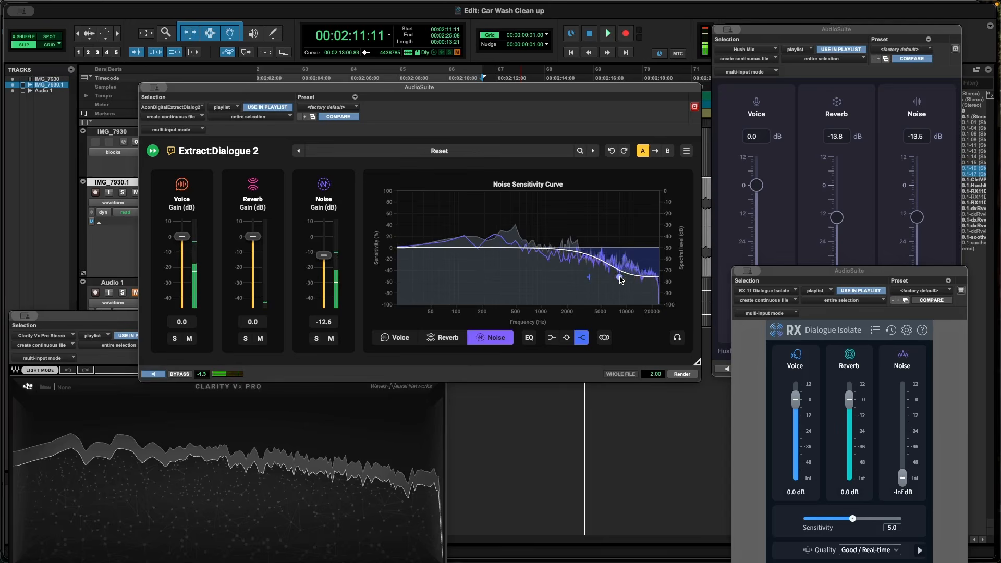
left_click(155, 374)
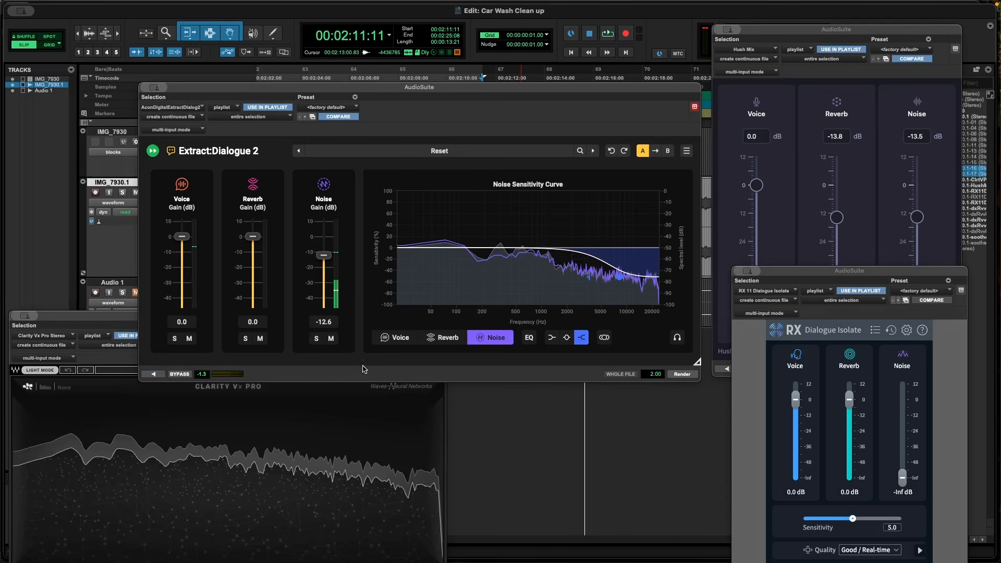
Step: Solo the Noise output and try lowering the Noise curve's high shelf to about -90% during preview, clearing the solo at the end
left_click(315, 339)
left_click(154, 375)
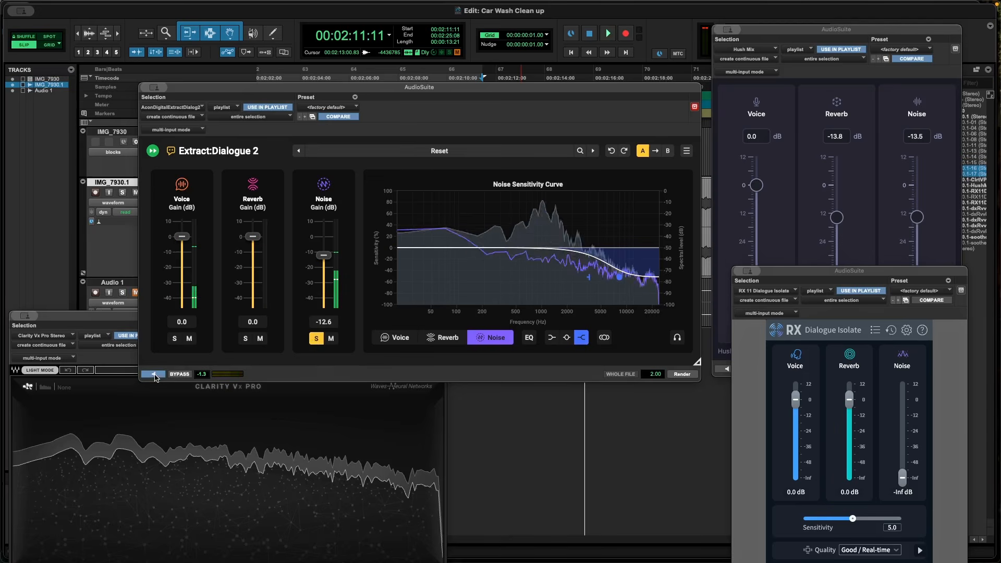
left_click_drag(618, 278, 613, 289)
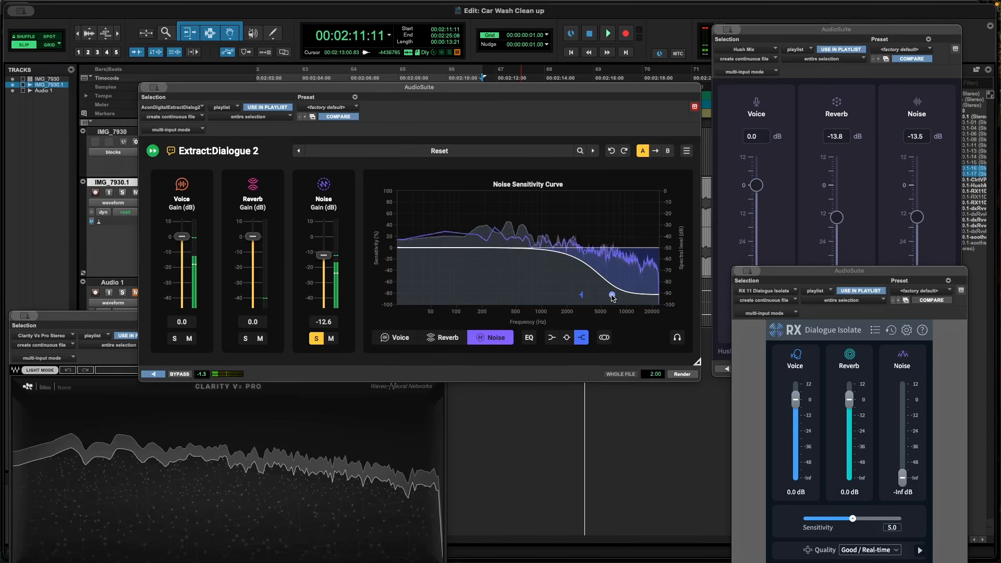
mouse_move(612, 286)
left_mouse_down()
mouse_move(610, 217)
mouse_move(545, 211)
mouse_move(560, 209)
mouse_move(584, 292)
mouse_move(617, 302)
left_mouse_up()
left_click(316, 338)
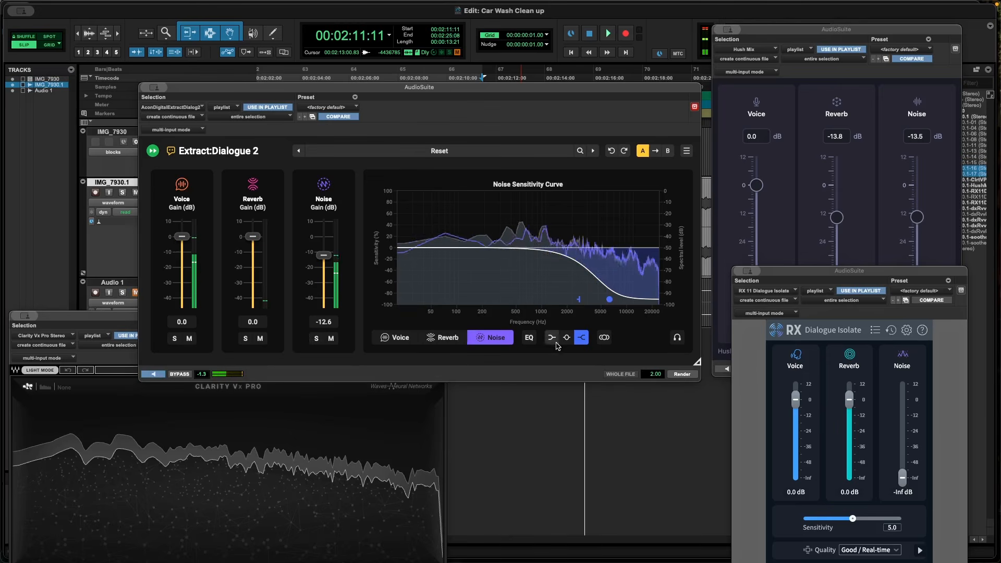
left_click(155, 374)
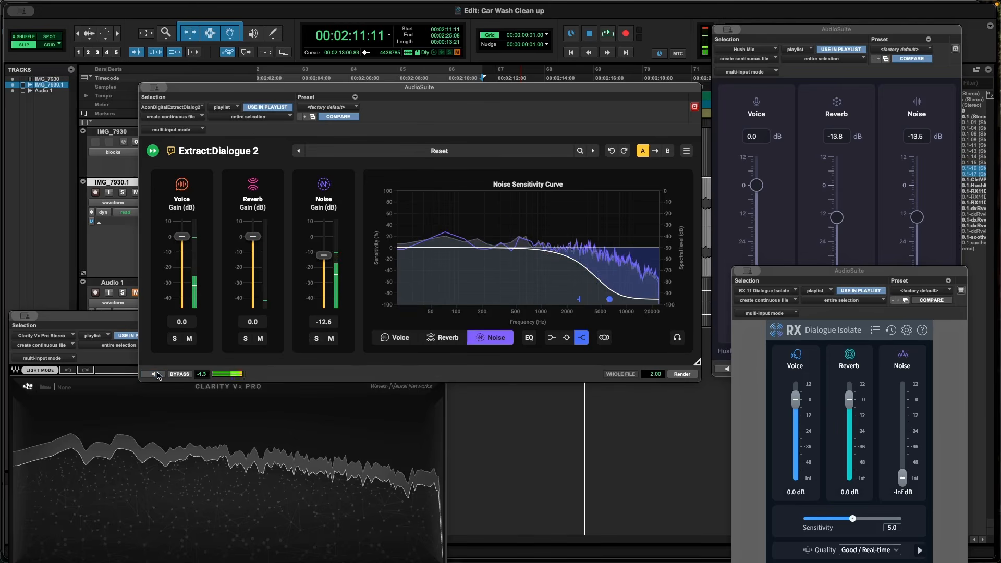
Step: Review the Voice and Reverb sensitivity curves and return the Noise curve's high shelf to 0%
left_click(443, 338)
left_click(398, 338)
left_click(442, 337)
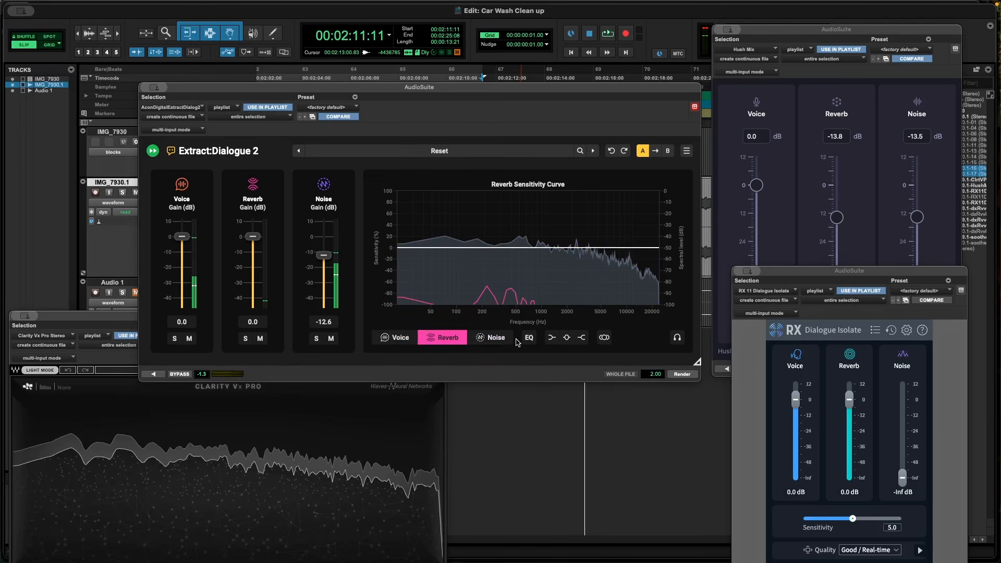
left_click(493, 337)
left_click_drag(609, 300, 622, 246)
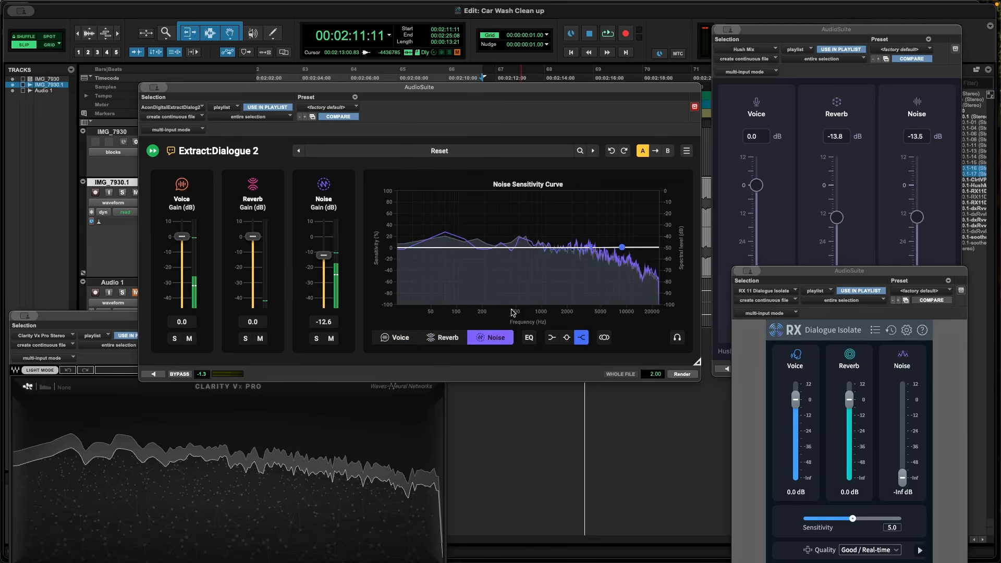
Step: Solo the Voice output for preview and add a high-shelf band to the Voice sensitivity curve
left_click(395, 337)
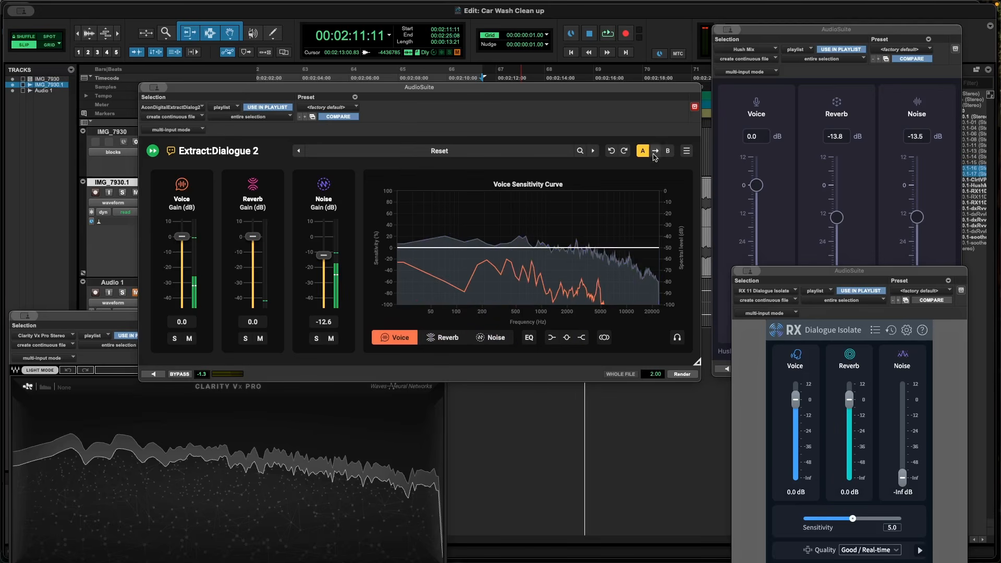
left_click(436, 340)
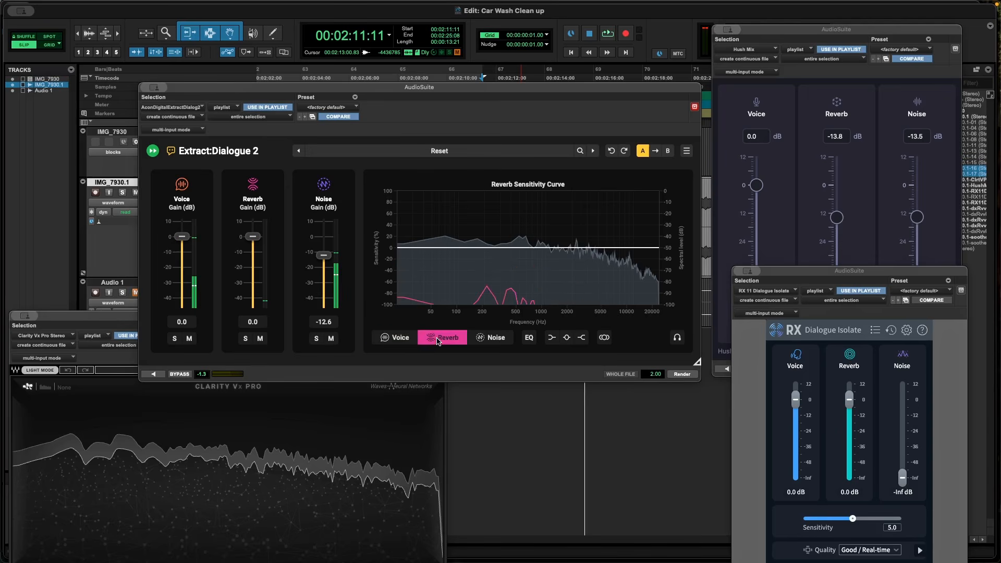
left_click(490, 337)
left_click(395, 337)
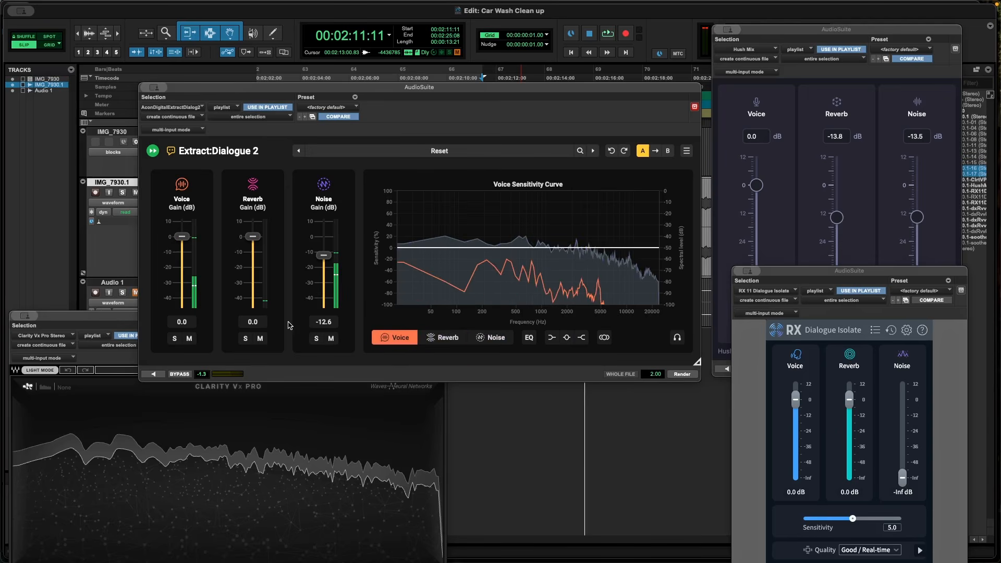
left_click(174, 339)
left_click(152, 373)
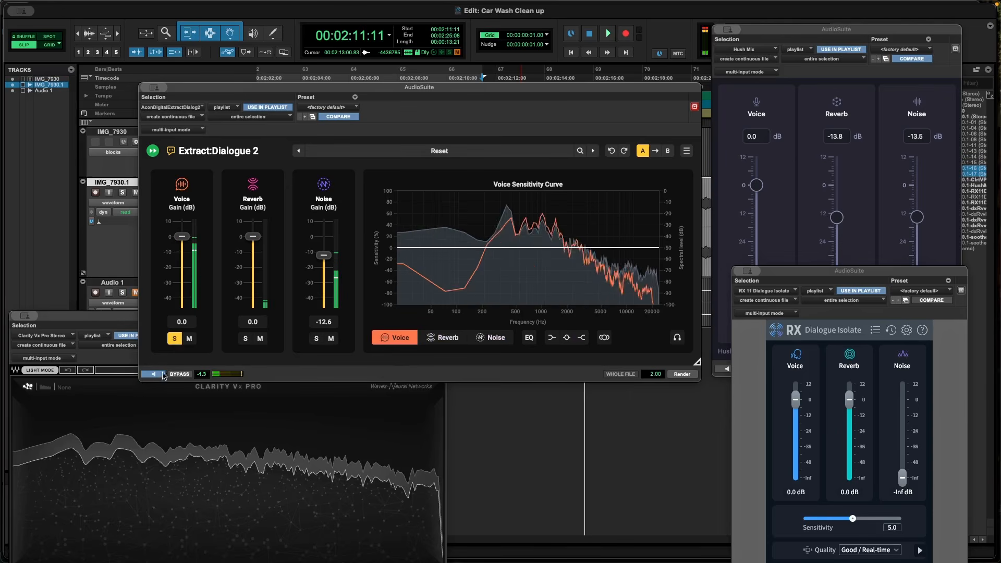
left_click(581, 338)
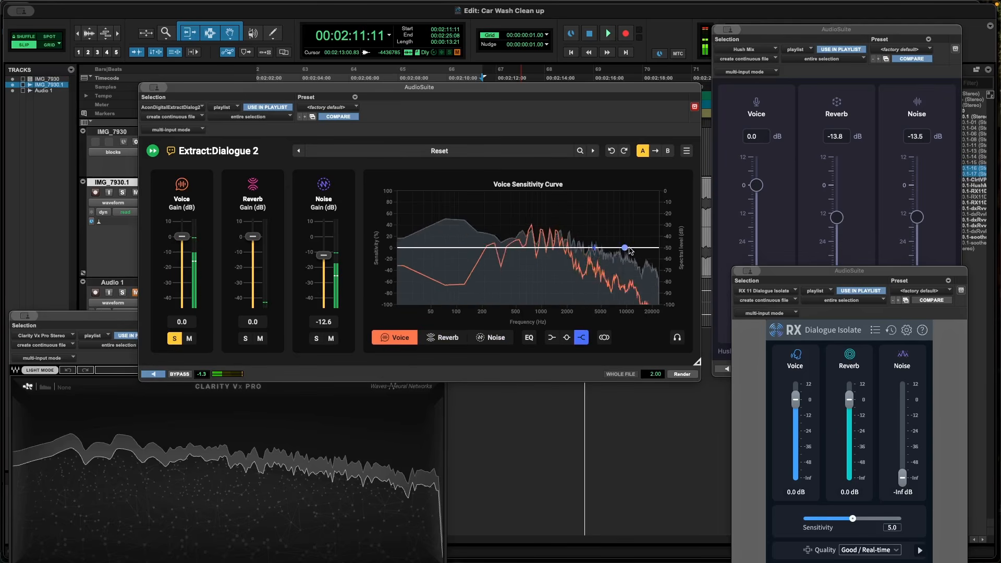
Step: Audition the Voice curve's high shelf at about 65% and -100% with the Voice output soloed, returning it to 0%
left_click_drag(625, 247, 561, 212)
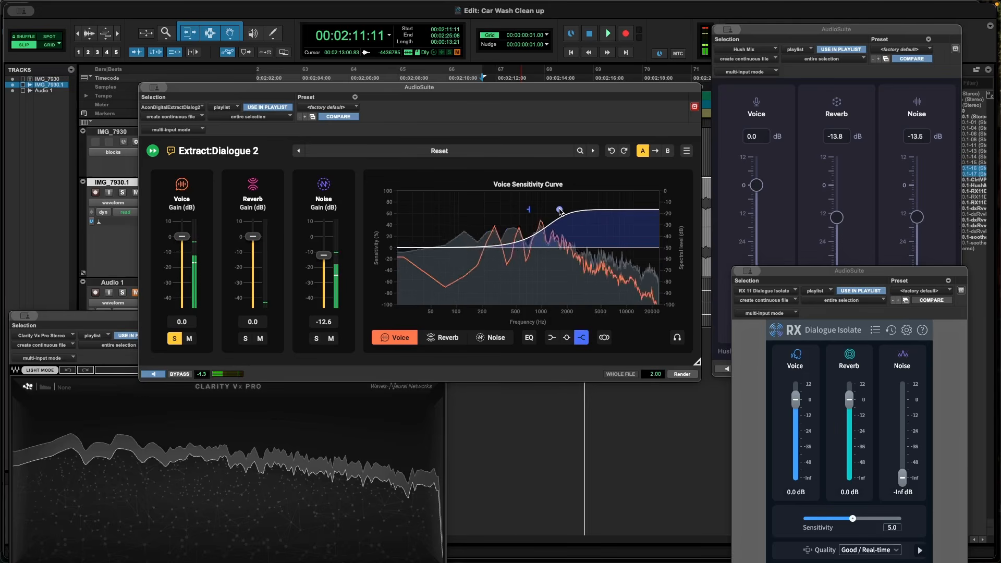
left_click_drag(560, 209, 576, 306)
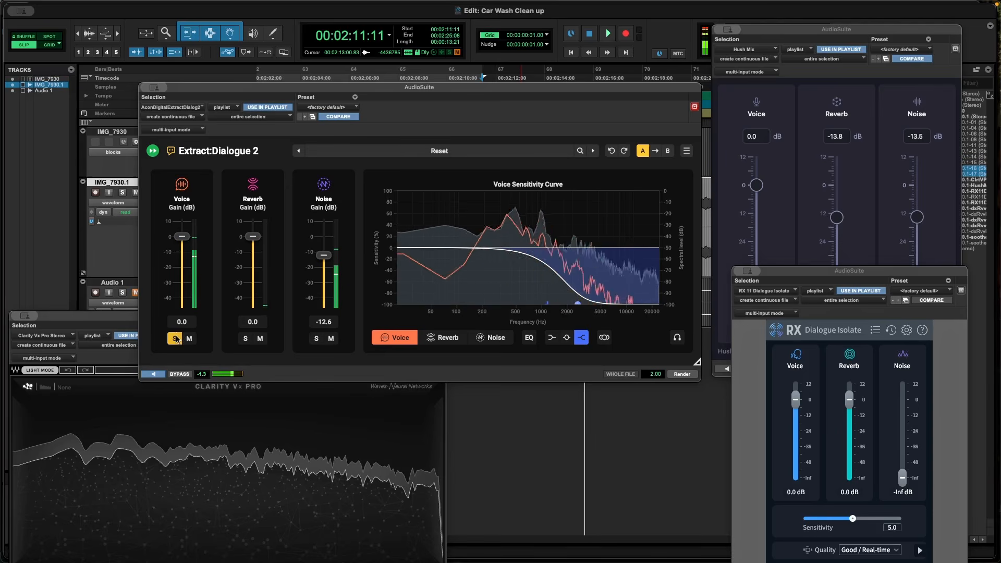
left_click(159, 375)
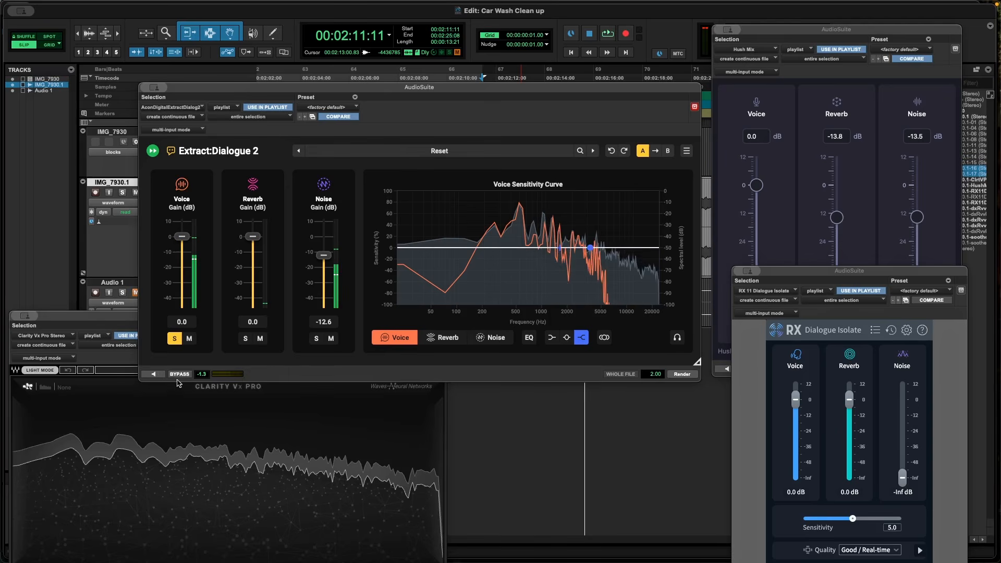
left_click(151, 374)
left_click(151, 375)
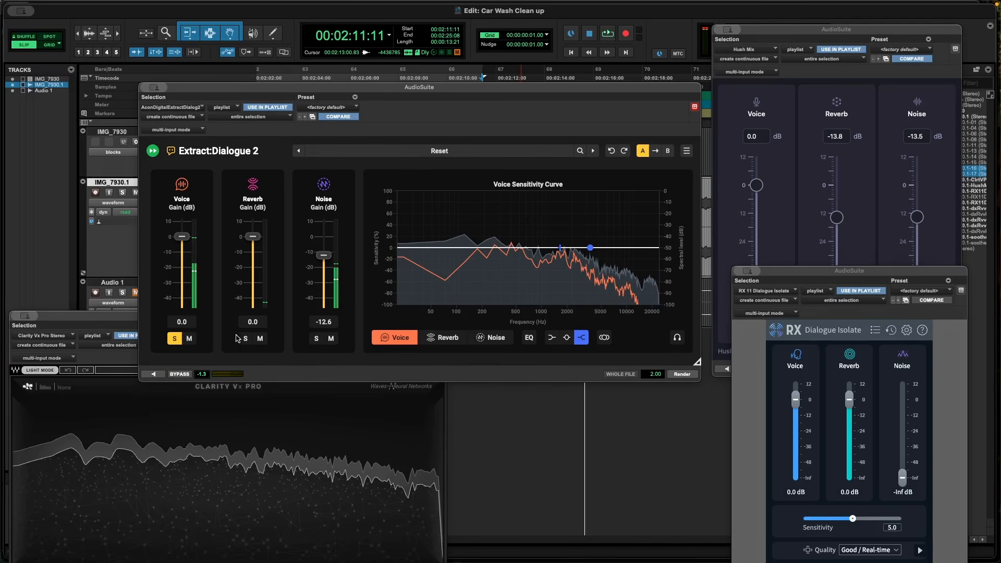
Step: Preview the Reverb and Noise outputs of Extract:Dialogue 2 in isolation, clearing all solos when done
left_click(246, 338)
left_click(175, 338)
left_click(153, 374)
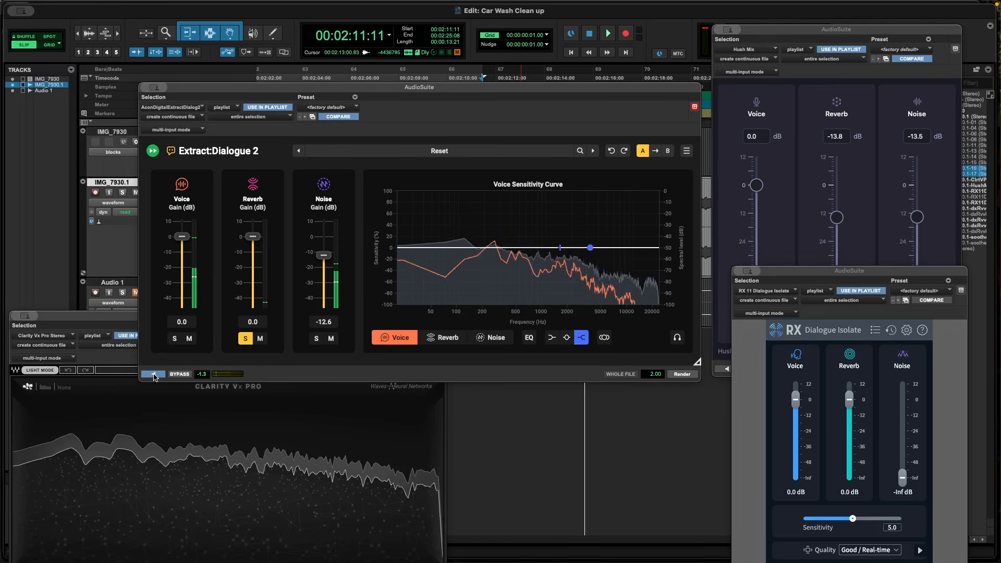
left_click(246, 338)
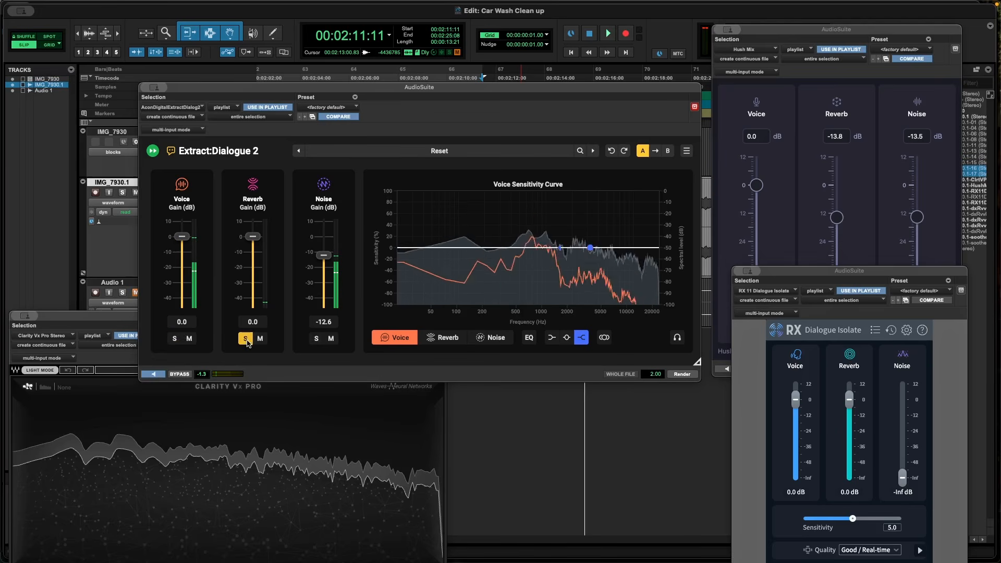
left_click(317, 340)
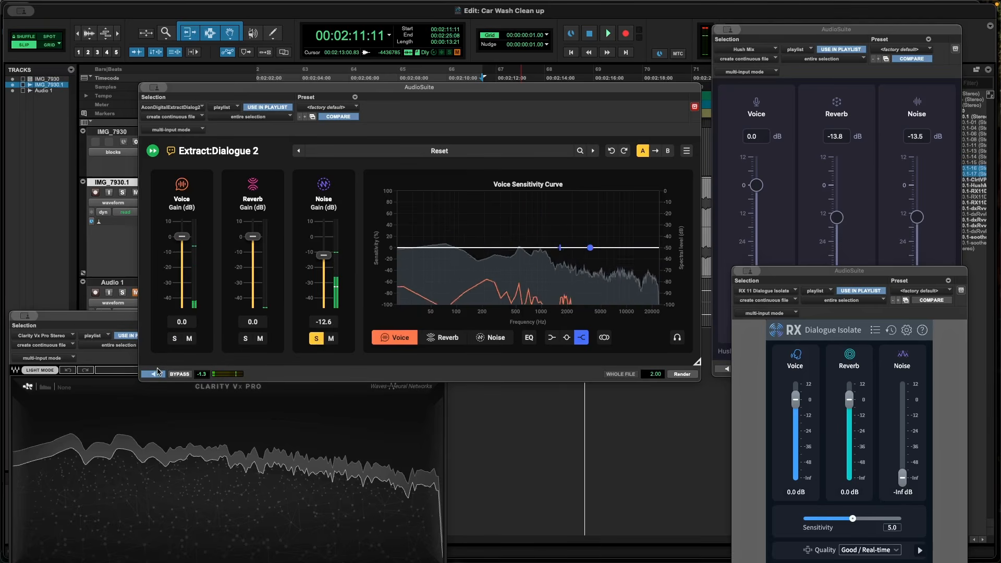
left_click(154, 375)
left_click(316, 338)
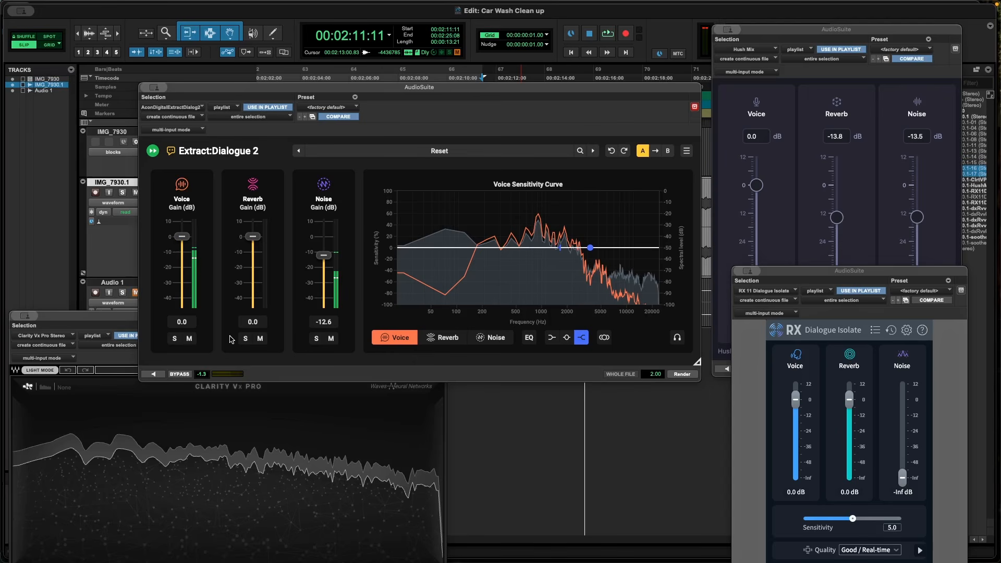
Step: Set the Noise gain in Extract:Dialogue 2 to -48.0 dB and preview the clips
left_click_drag(323, 255, 332, 310)
left_click(154, 375)
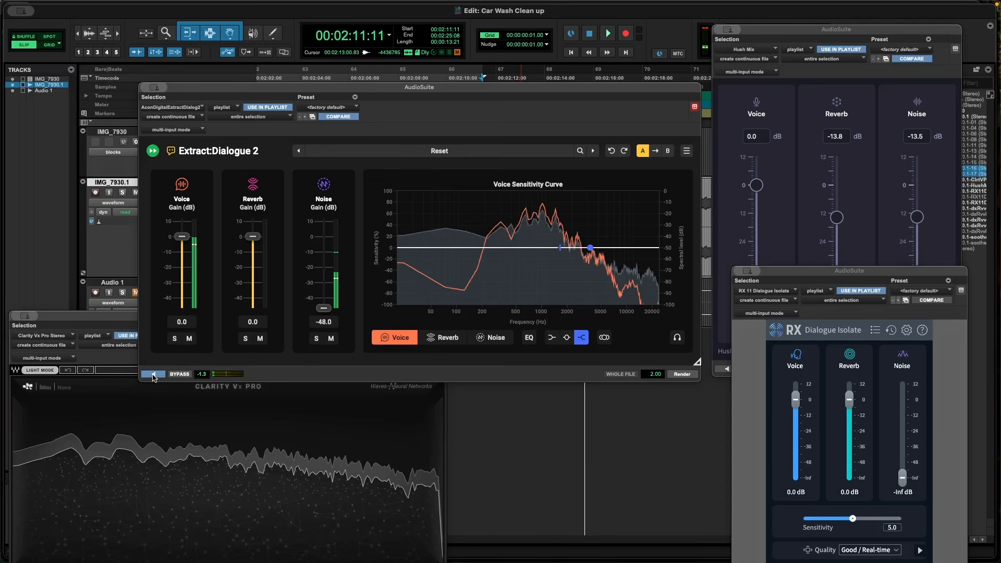
left_click(154, 376)
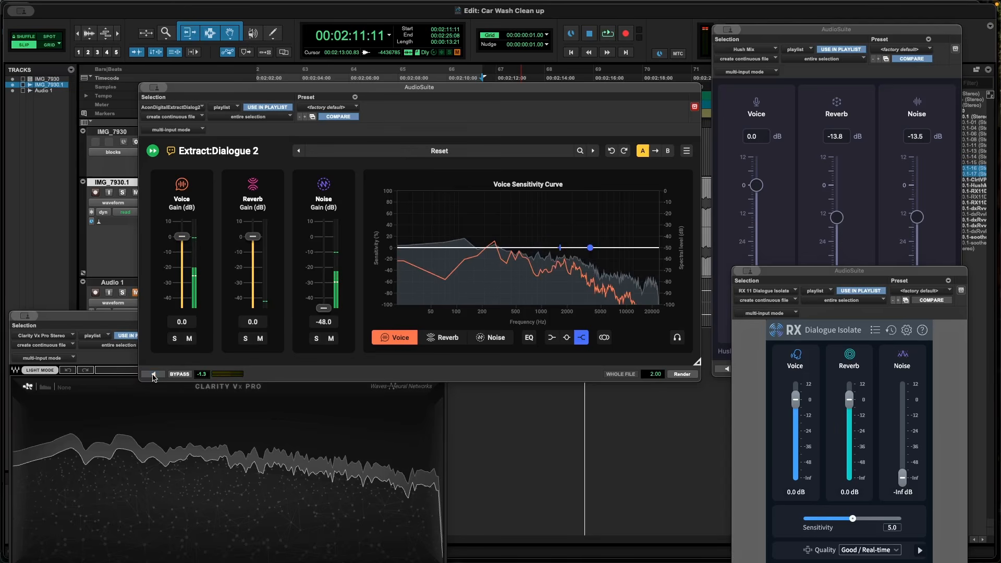
Step: Bring the RX 11 Dialogue Isolate window next to the Extract:Dialogue 2 controls and preview its processing
left_click_drag(810, 277, 660, 77)
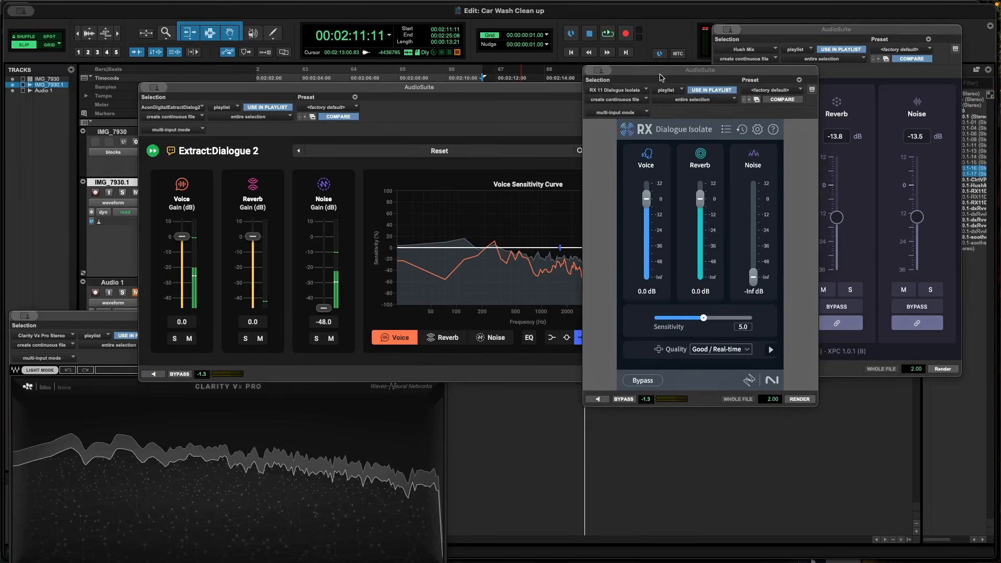
left_click(594, 400)
left_click(594, 399)
Step: Set the Noise level in Hush Mix to -36.0 dB and Reverb to 0.0 dB, and preview the clips
left_click_drag(917, 217, 935, 310)
left_click(853, 321)
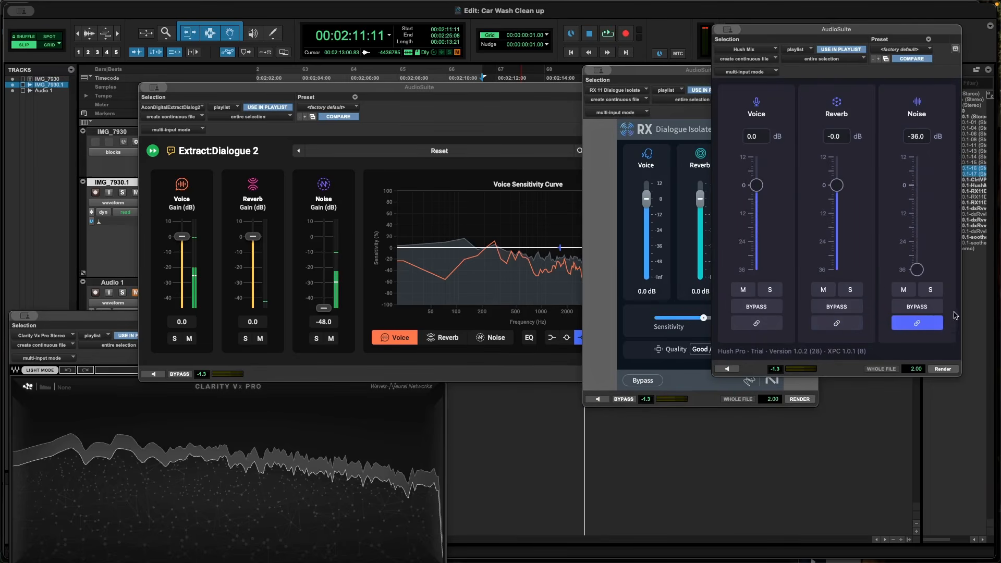
left_click(948, 369)
left_click(733, 369)
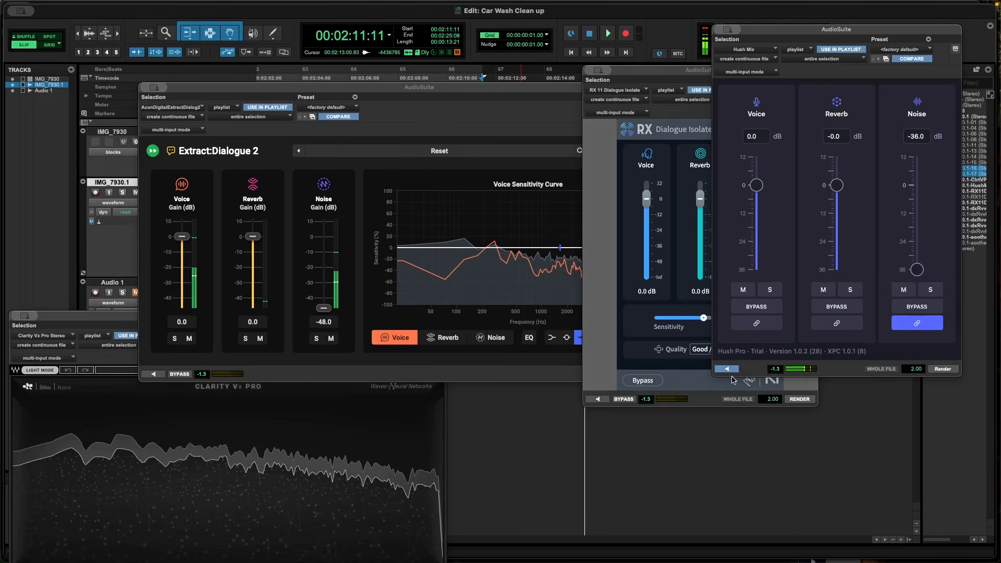
Step: Bring Extract:Dialogue 2 back to the front and preview its processing again for comparison with Hush Mix
left_click(408, 375)
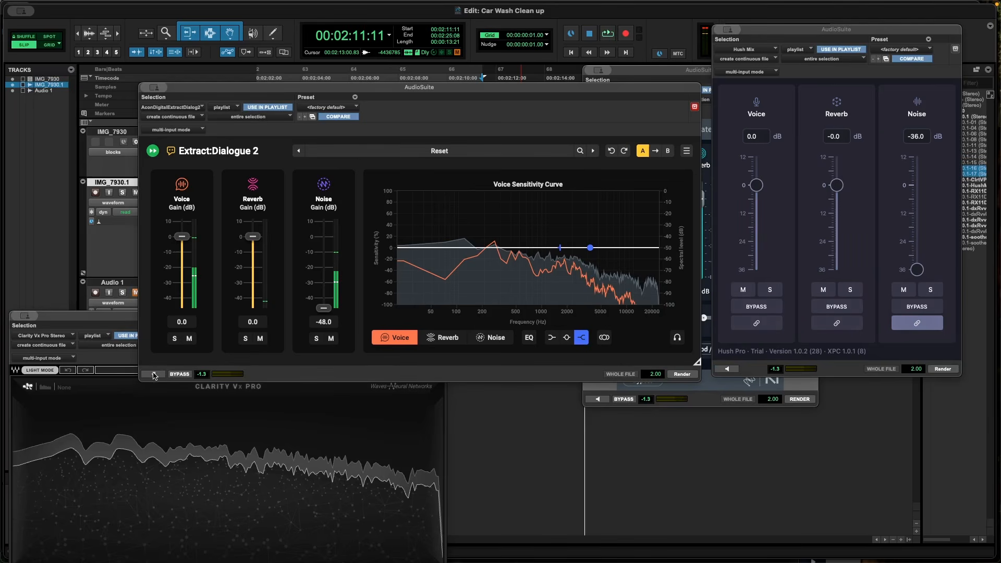
left_click(153, 374)
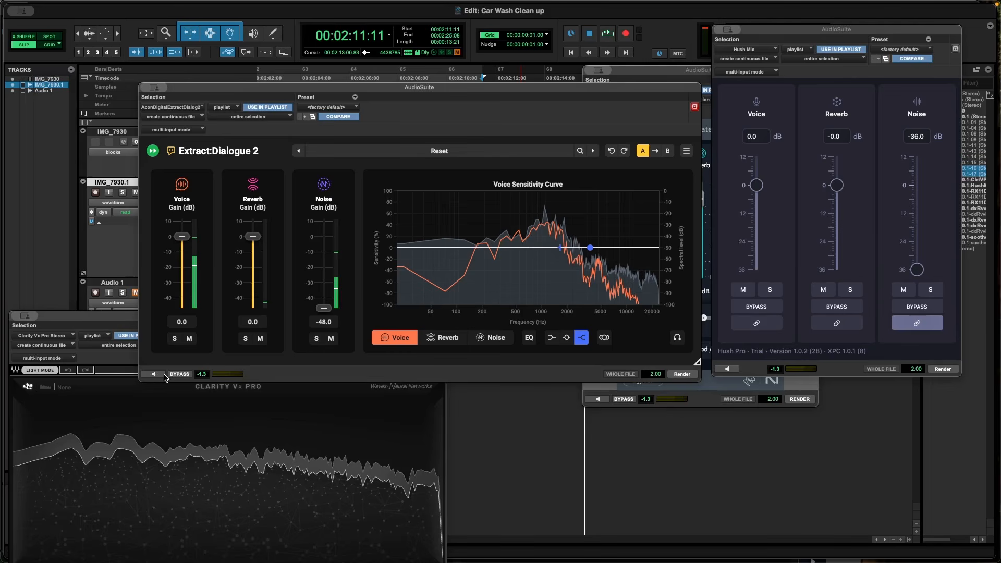
left_click(159, 377)
left_click(159, 377)
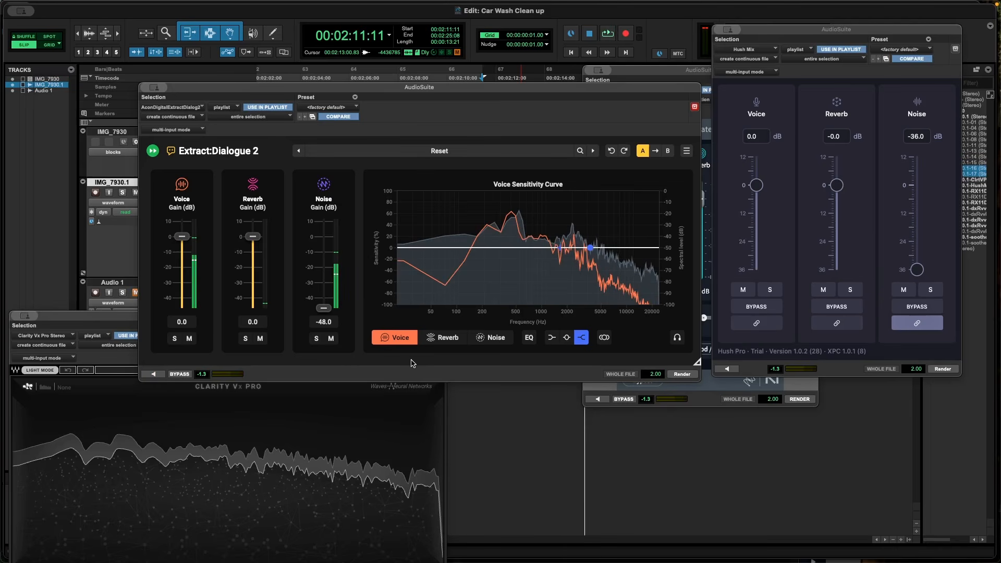
Step: Move the Extract:Dialogue 2 window aside, then preview the selection in Hush Mix and in RX 11 Dialogue Isolate for comparison
scroll(579, 70, "right", 2)
left_click_drag(571, 88, 560, 81)
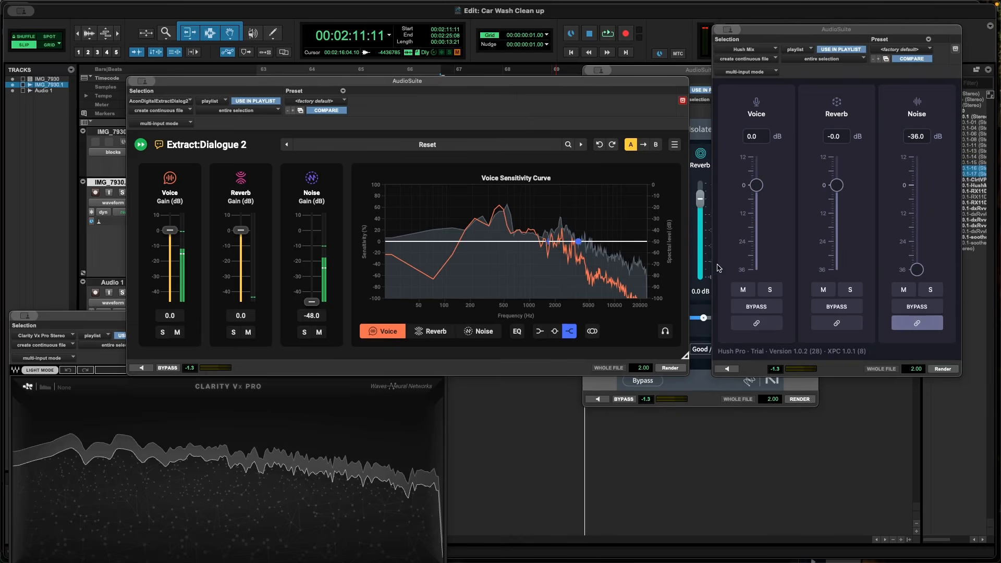
left_click(728, 369)
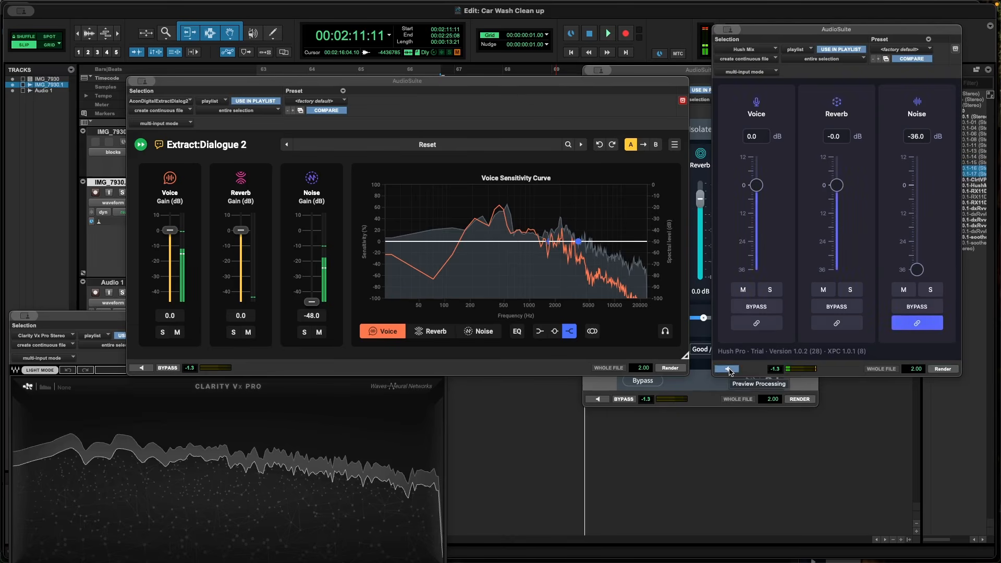
left_click(728, 369)
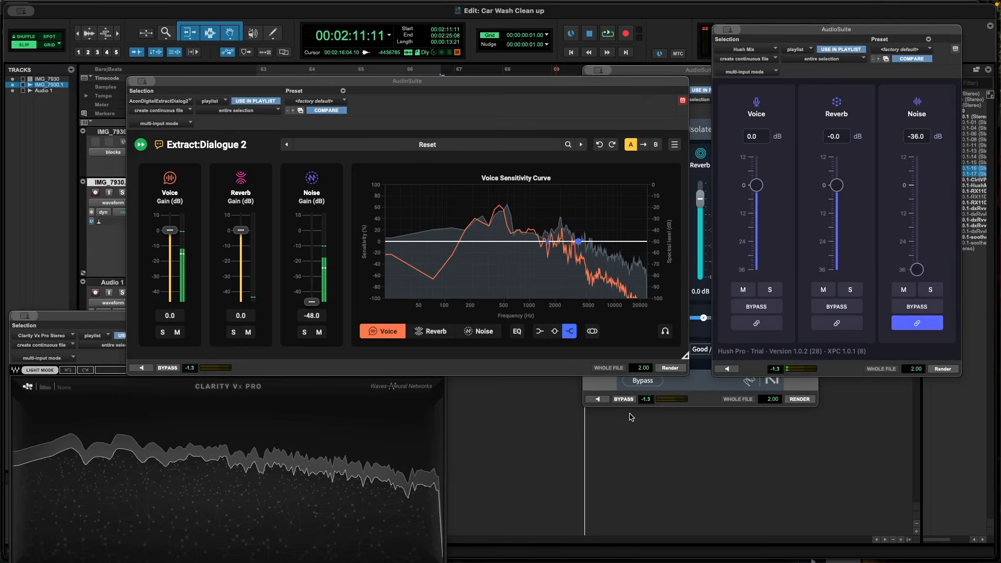
left_click(596, 399)
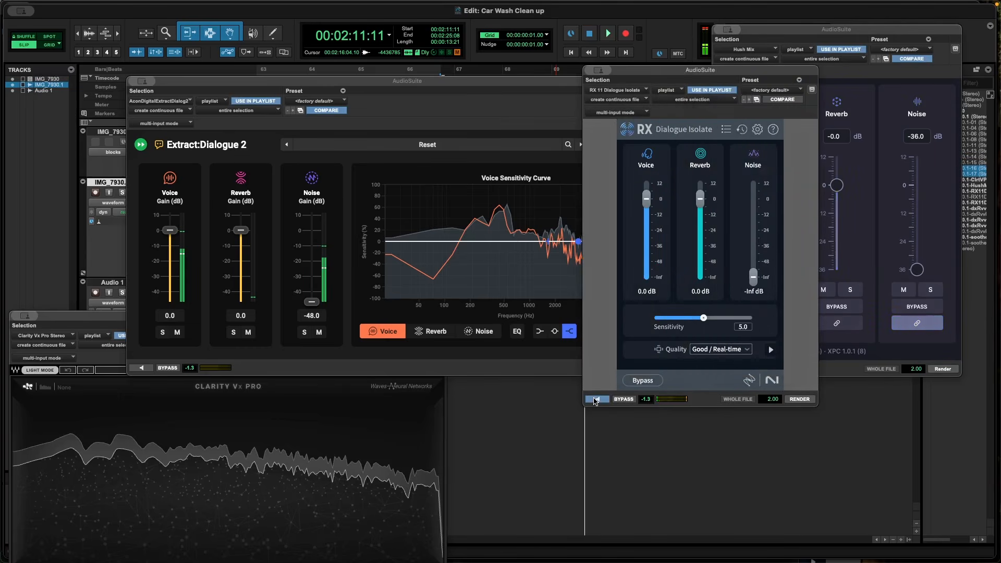
left_click(595, 399)
Step: Bring the Clarity Vx Pro window and its controls fully into view and preview its processing
left_click_drag(91, 316, 132, 191)
left_click_drag(267, 486, 267, 433)
left_click_drag(301, 191, 310, 143)
left_click(70, 535)
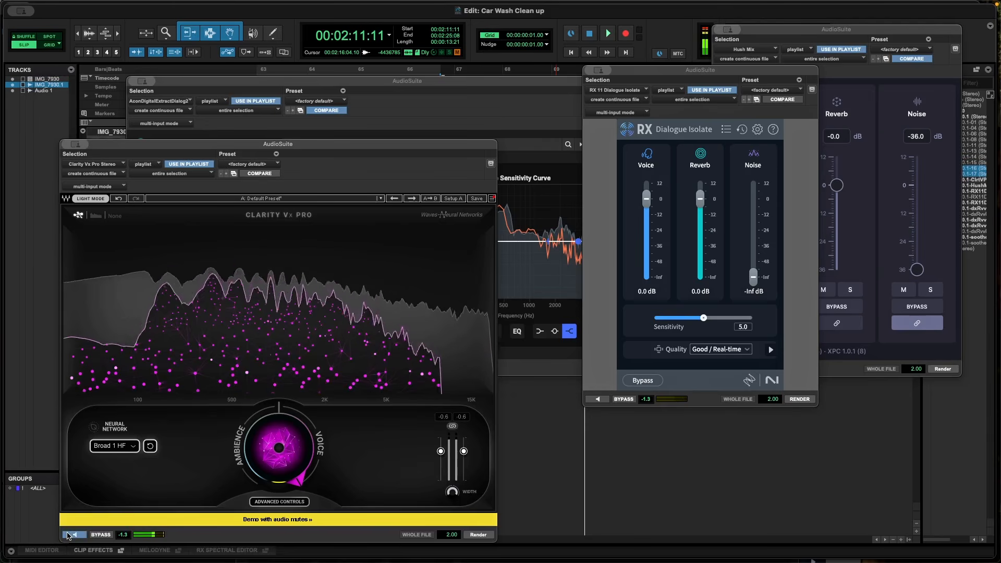
Step: Bring Extract:Dialogue 2 to the front and preview its processing for comparison with Clarity Vx Pro
left_click(431, 116)
left_click(142, 367)
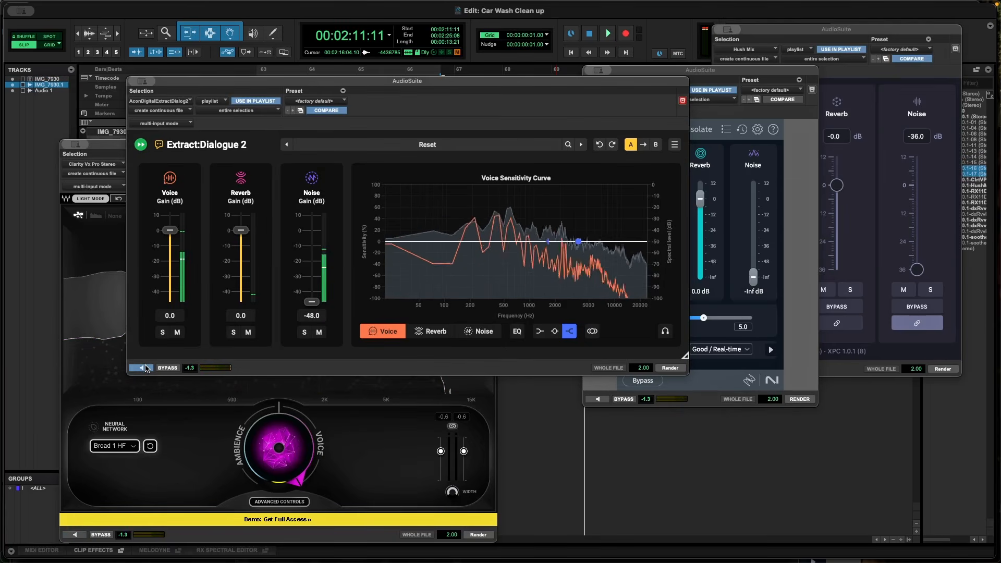
left_click(145, 367)
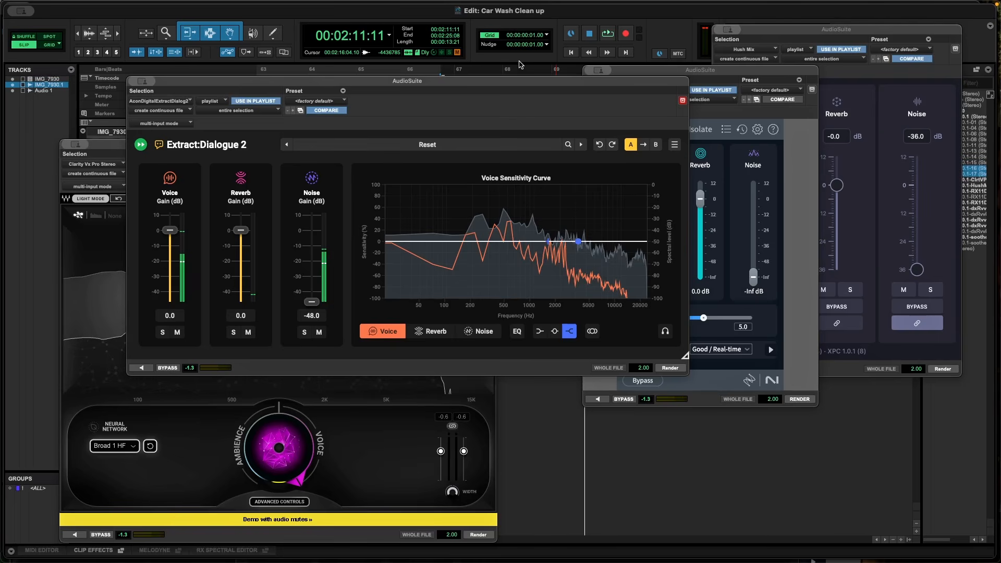
Step: Set the Extract:Dialogue 2 gains to Voice 3.4 dB, Reverb -12.1 dB and Noise -22.1 dB while previewing the processing
left_click_drag(432, 81, 382, 50)
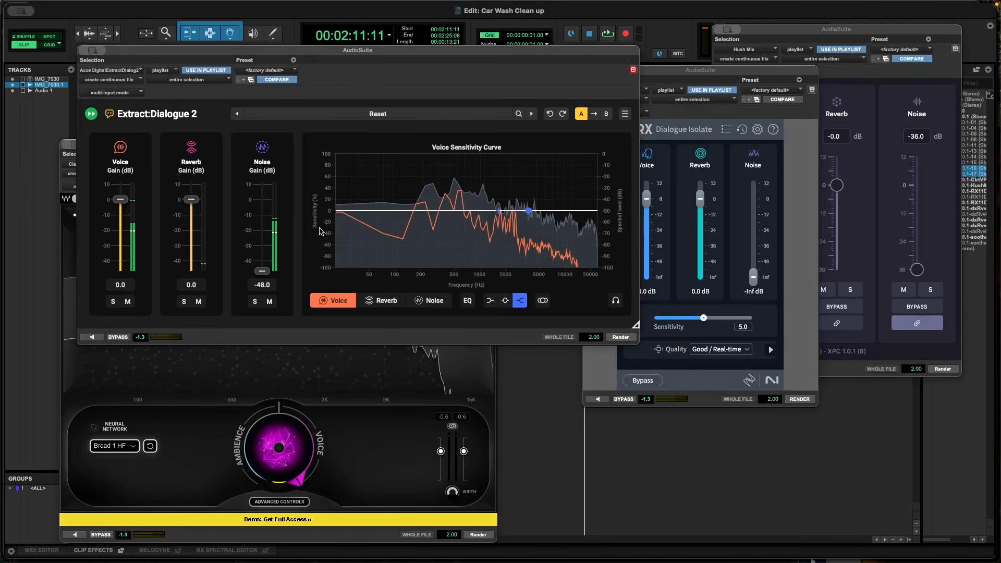
left_click(92, 337)
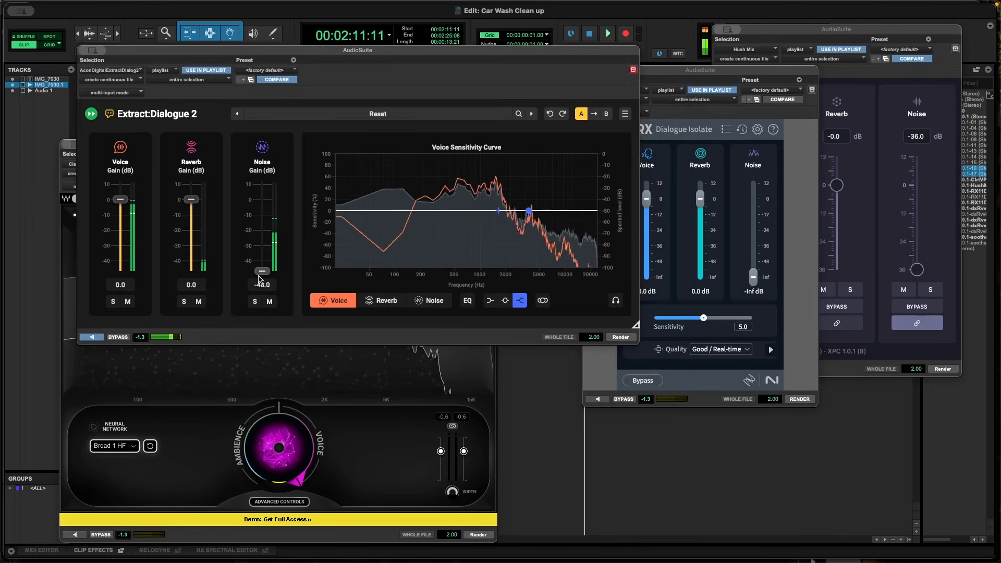
left_click_drag(265, 272, 265, 231)
mouse_move(191, 199)
left_mouse_down()
mouse_move(191, 229)
mouse_move(192, 208)
mouse_move(191, 217)
left_mouse_up()
left_click_drag(121, 200, 120, 194)
left_click_drag(263, 233, 262, 237)
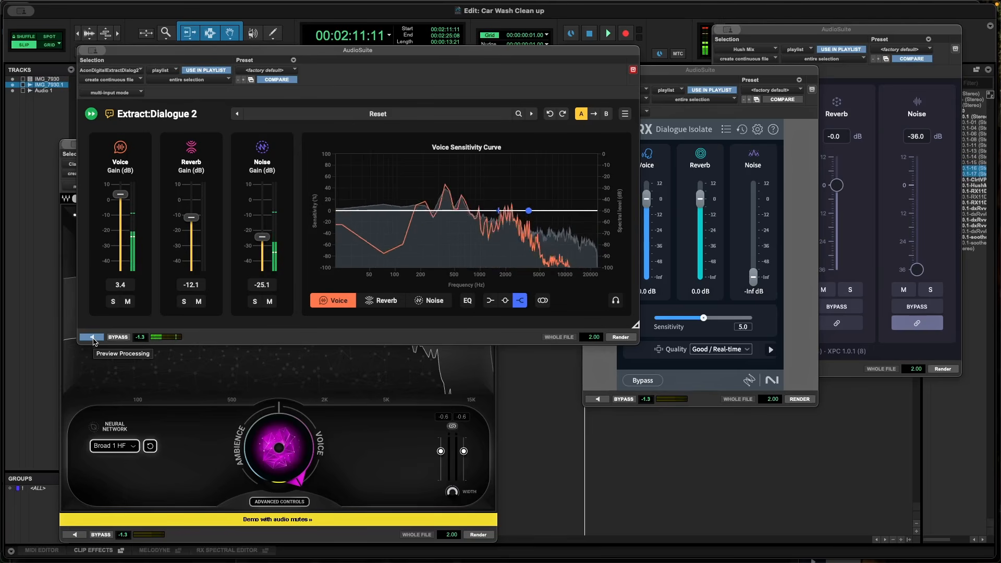
left_click_drag(262, 236, 262, 231)
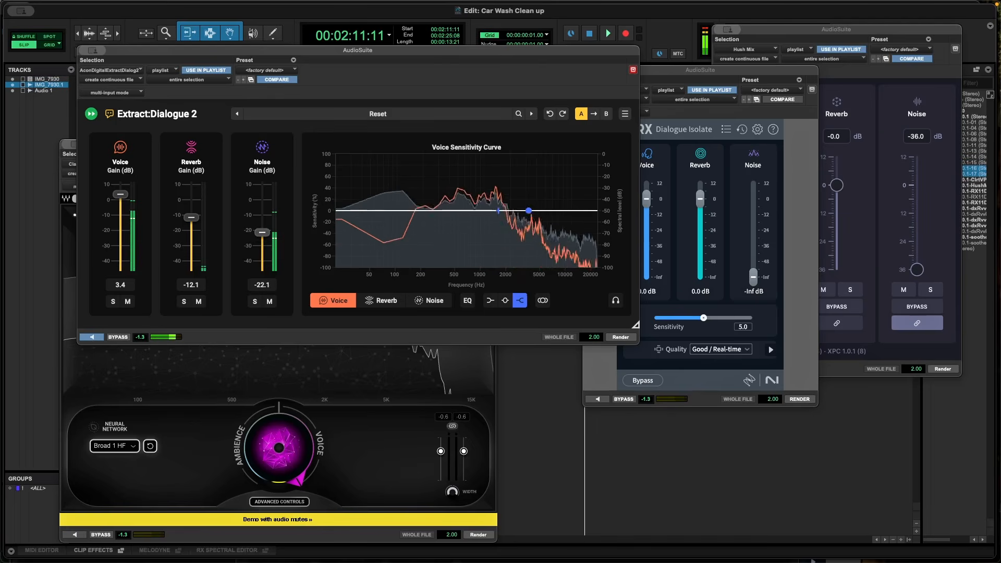
left_click(92, 338)
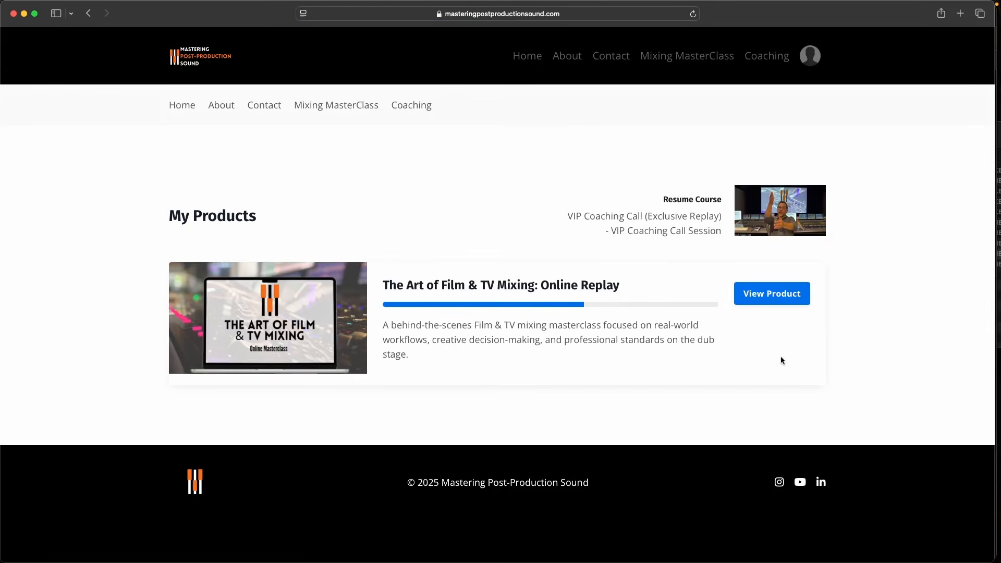
Step: In Safari, open The Art of Film & TV Mixing: Online Replay and play the lesson Foundations of Sound for Film & TV Mixing
left_click(748, 289)
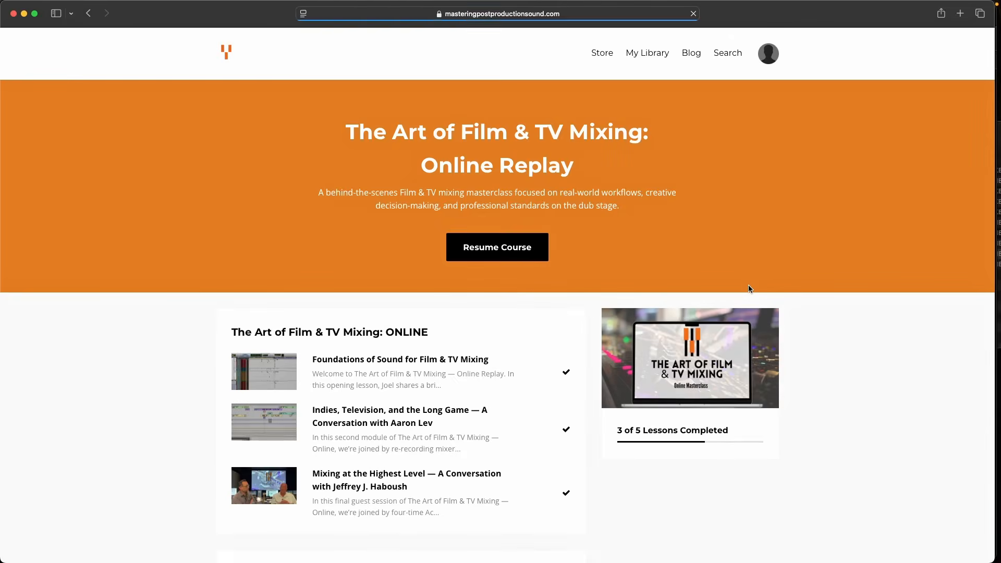
scroll(749, 288, "down", 3)
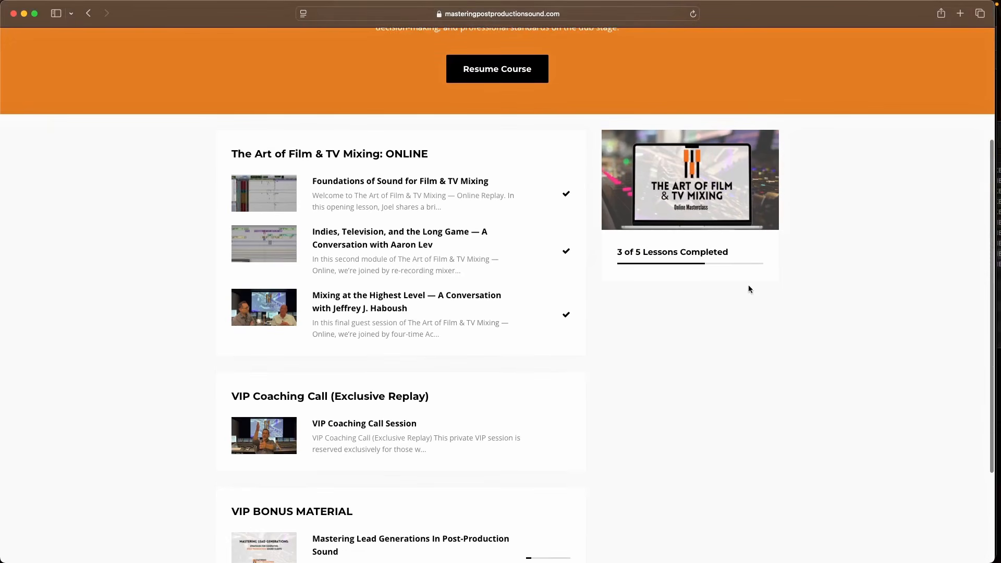
left_click(374, 183)
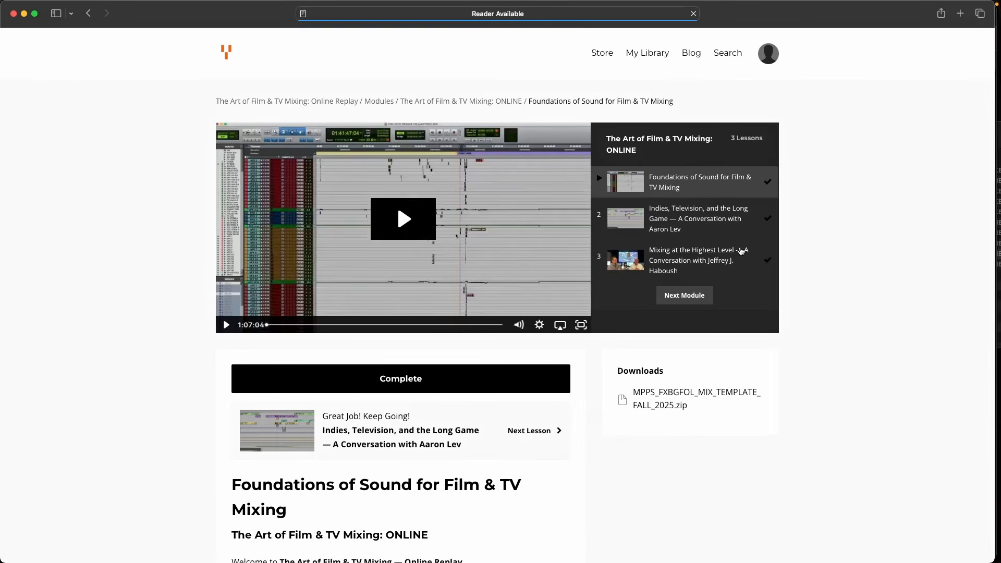
left_click(401, 238)
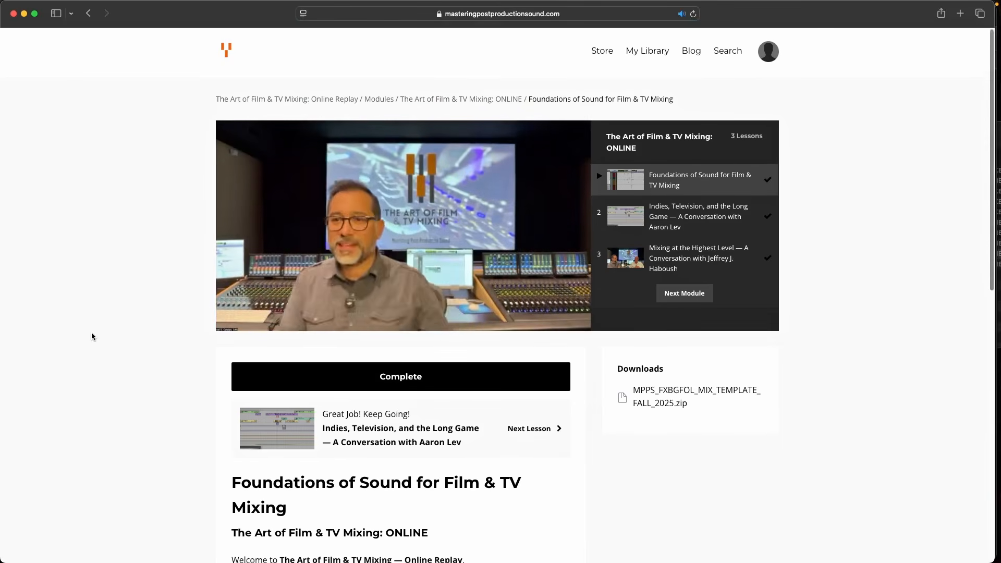
scroll(91, 336, "down", 1)
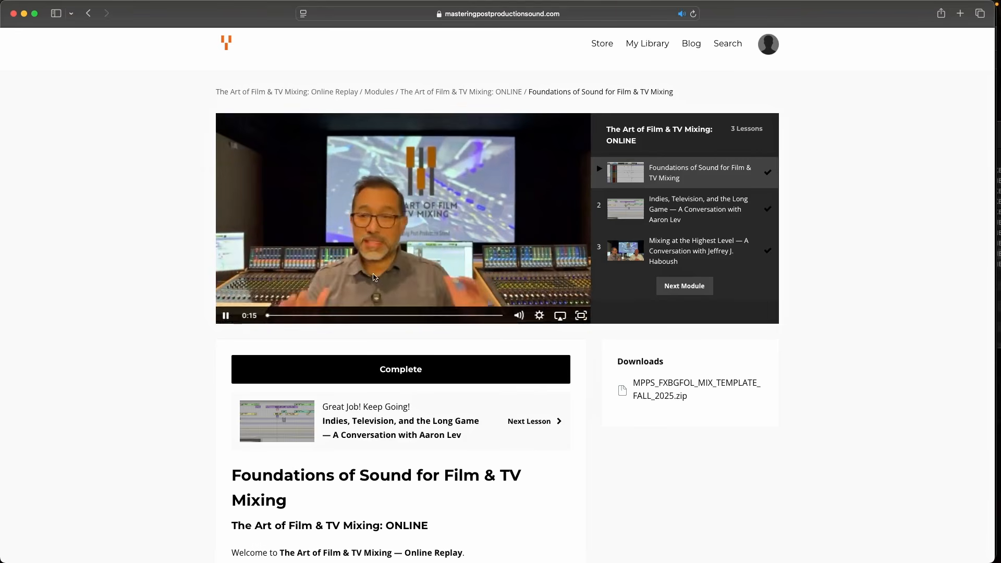
Step: Open the second lesson, Indies, Television, and the Long Game, and play its video
left_click(256, 420)
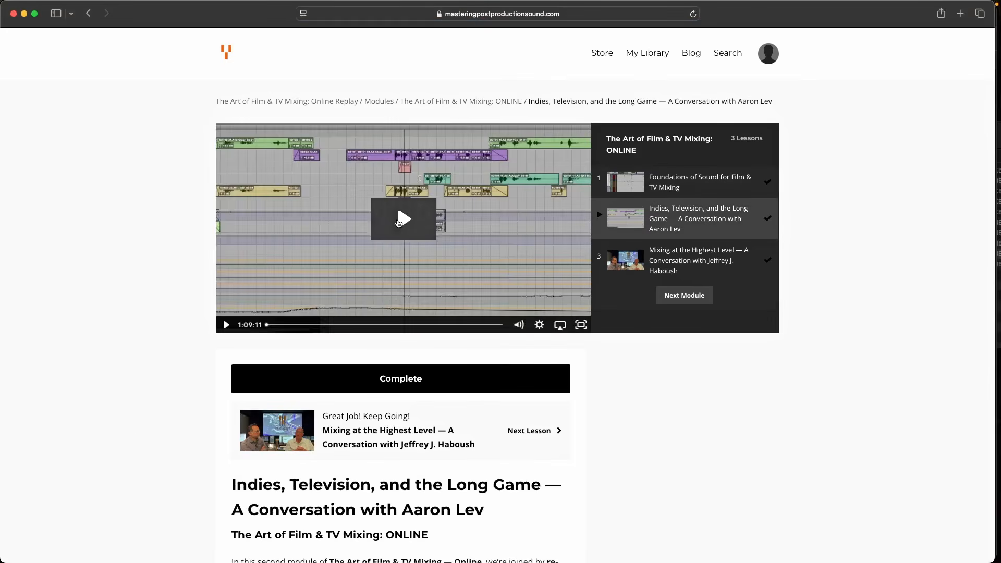
left_click(398, 220)
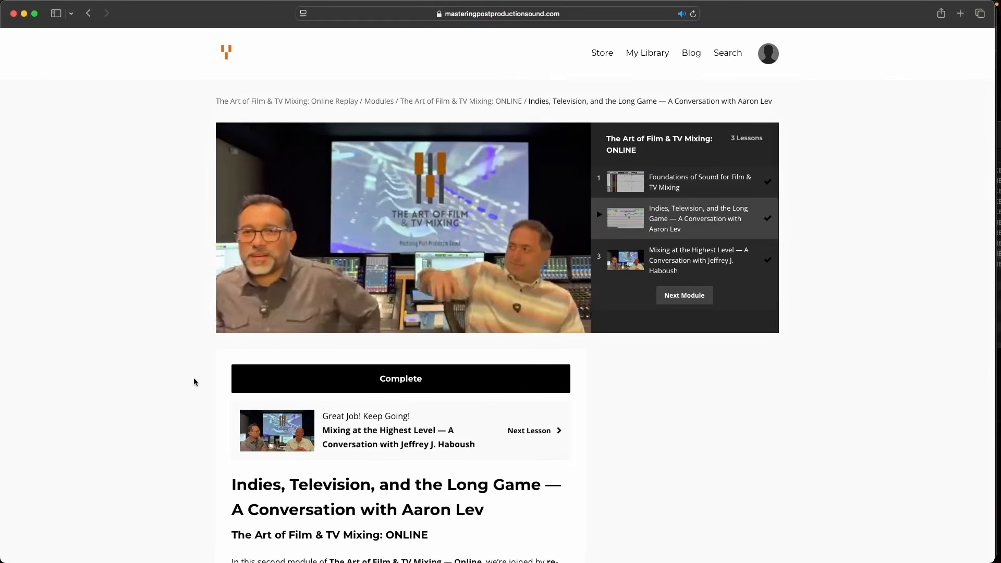